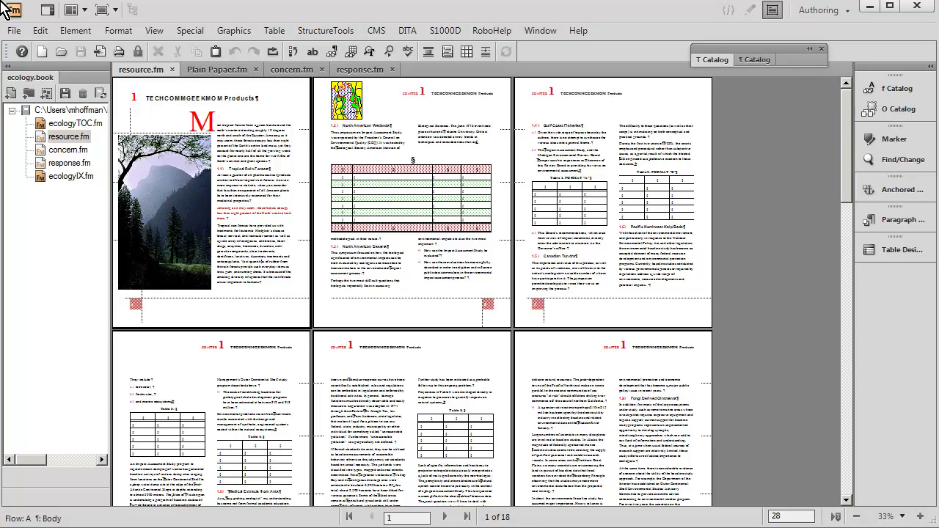
# - Look through the character, table and paragraph format catalogs, ending with the table catalog
pyautogui.click(897, 92)
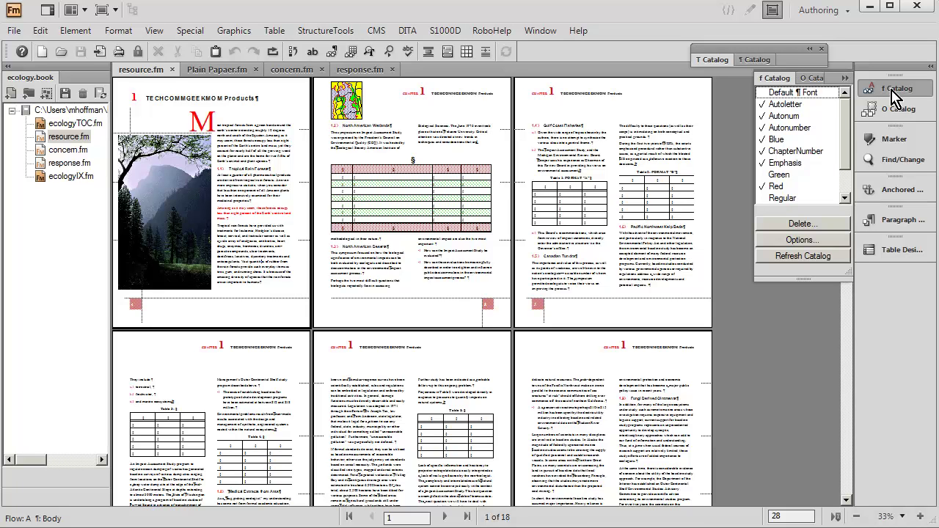
pyautogui.click(896, 92)
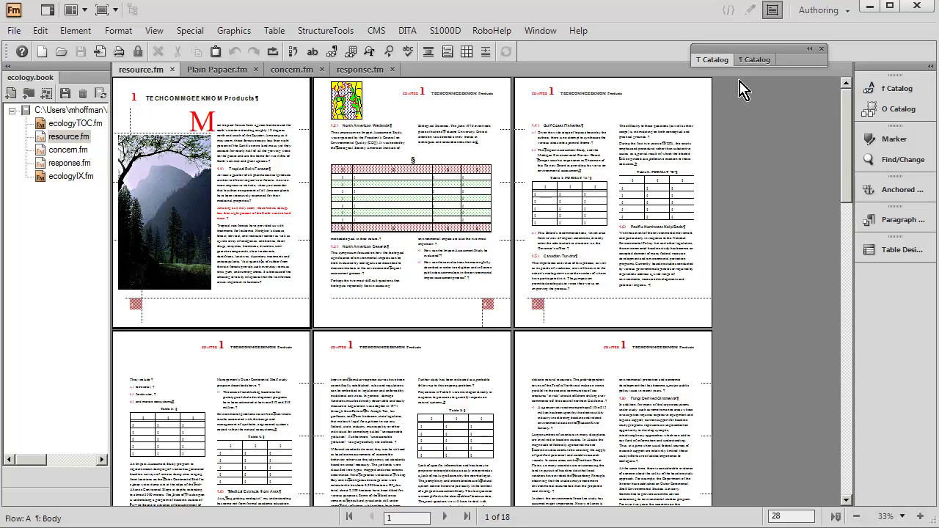
pyautogui.click(717, 61)
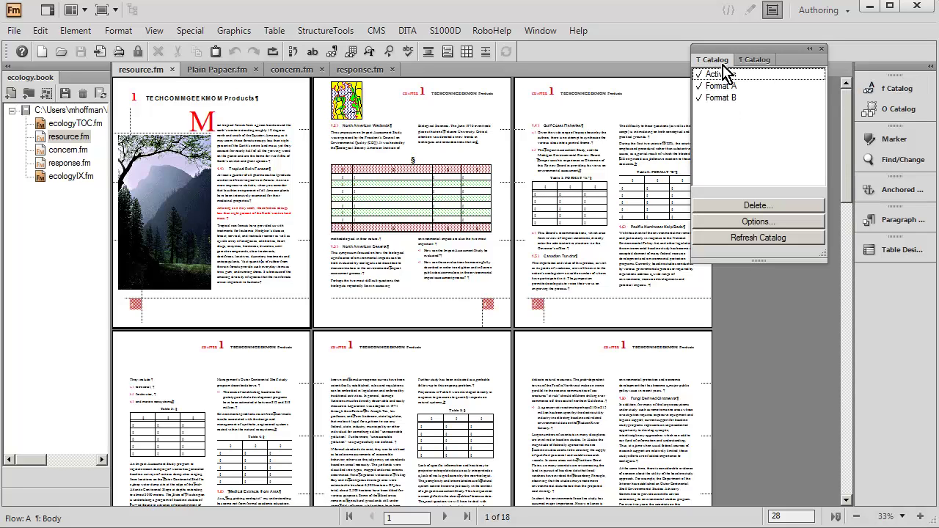
pyautogui.click(759, 62)
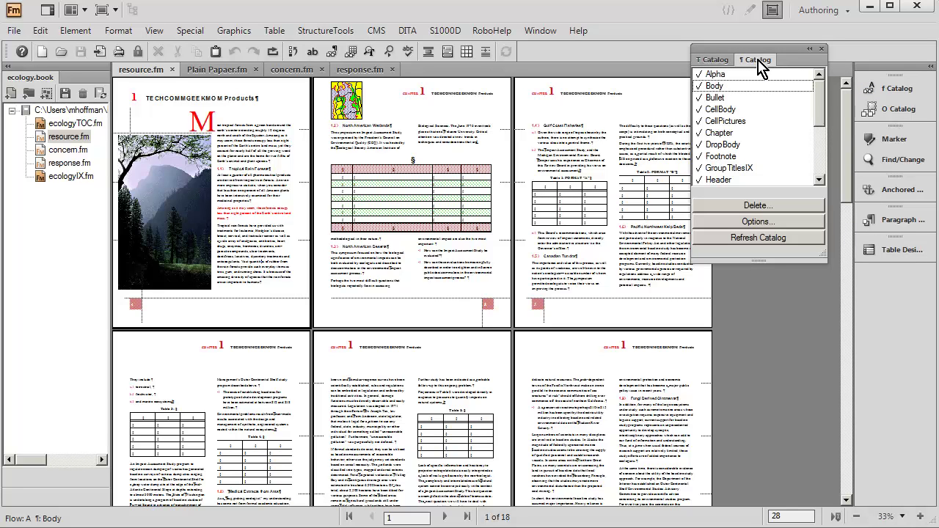
pyautogui.click(711, 62)
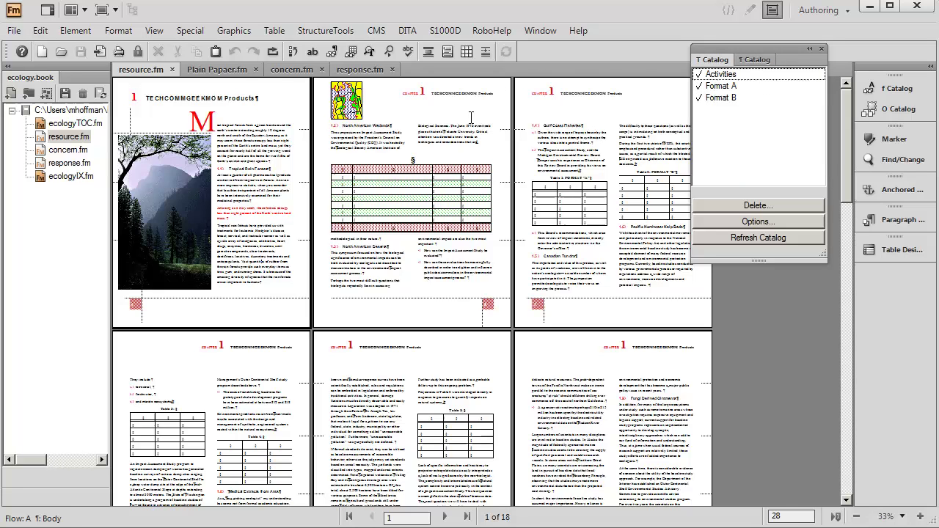
# - Try the Activities and Format B table formats on Table 1 on page 3, and reapply Format A
pyautogui.click(431, 202)
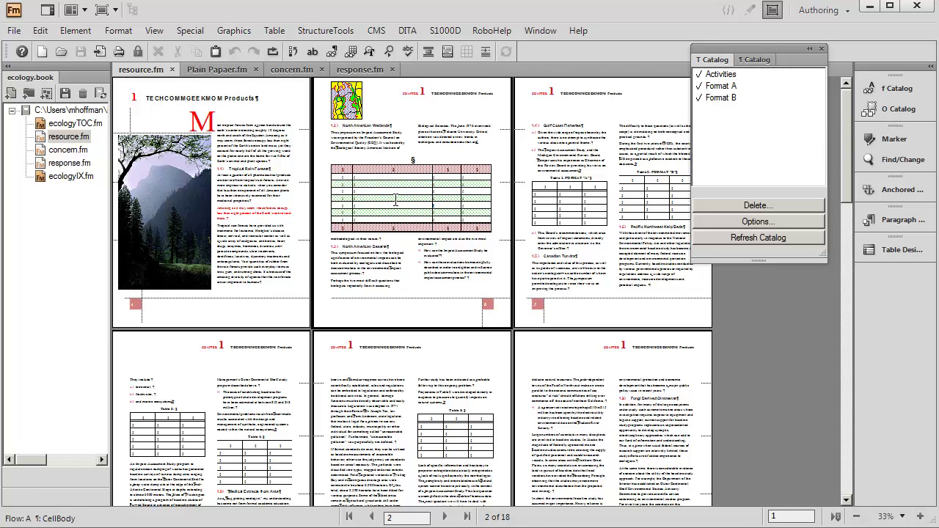
pyautogui.moveTo(355, 198); pyautogui.dragTo(427, 198)
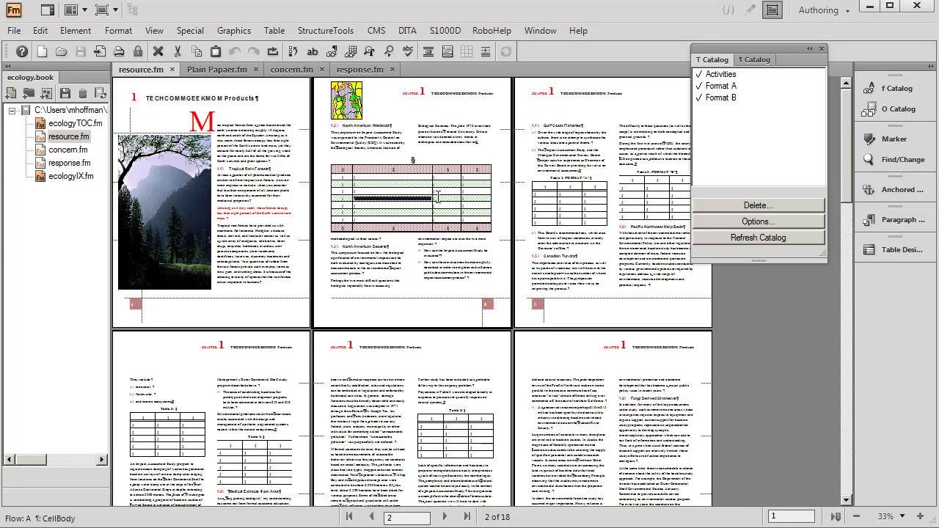
pyautogui.doubleClick(569, 207)
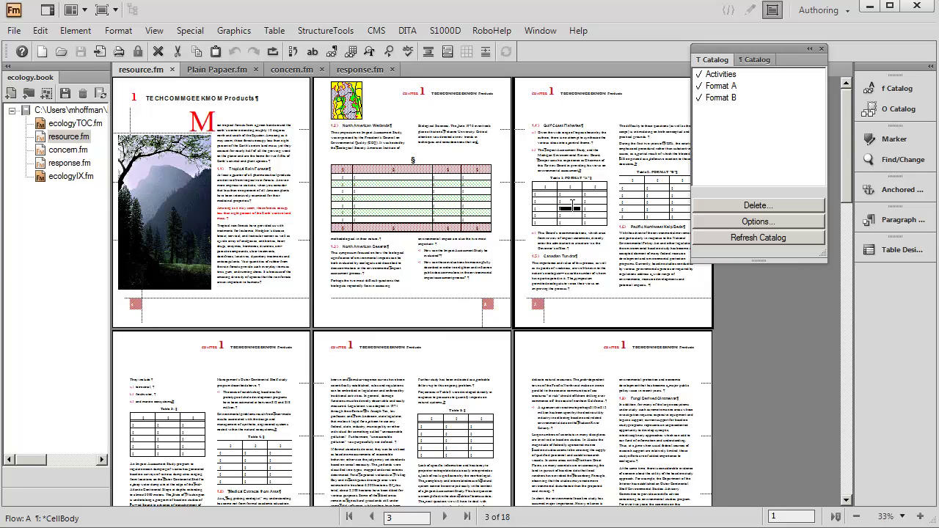
pyautogui.moveTo(569, 208); pyautogui.dragTo(572, 201)
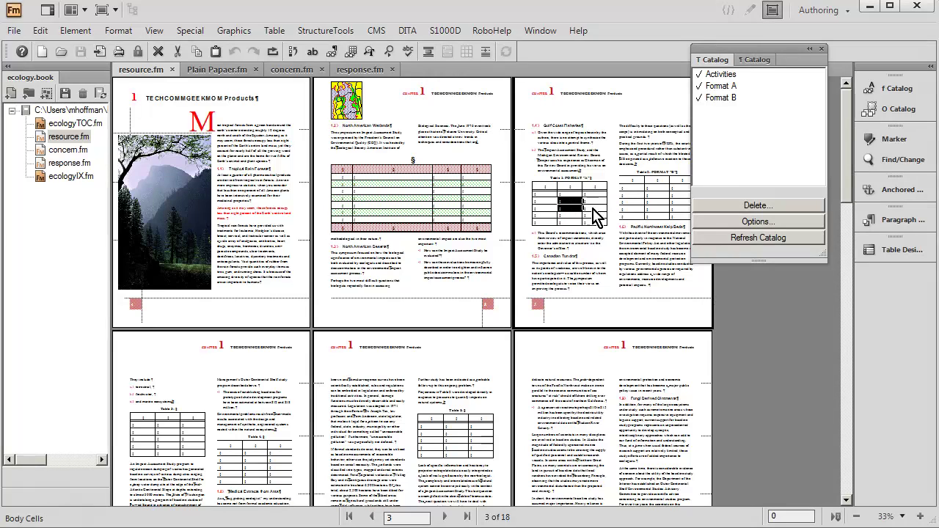
pyautogui.click(726, 75)
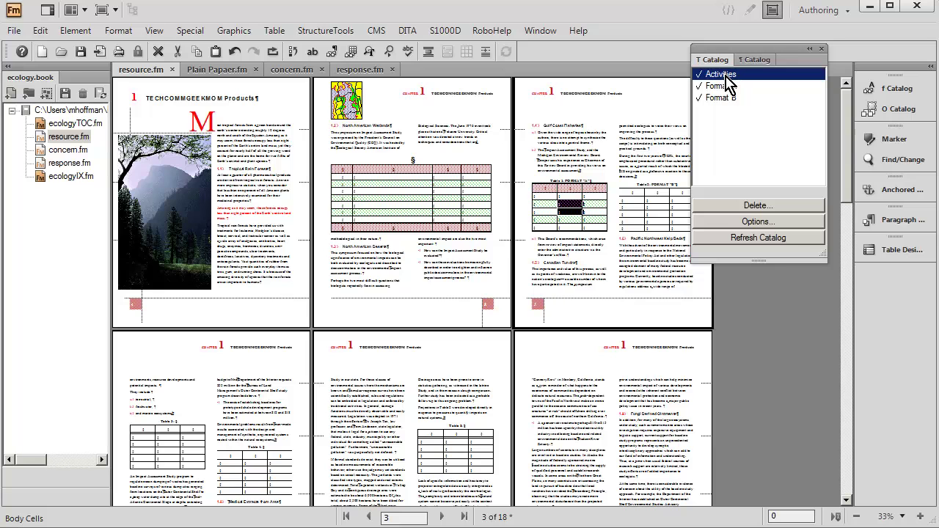
pyautogui.click(726, 98)
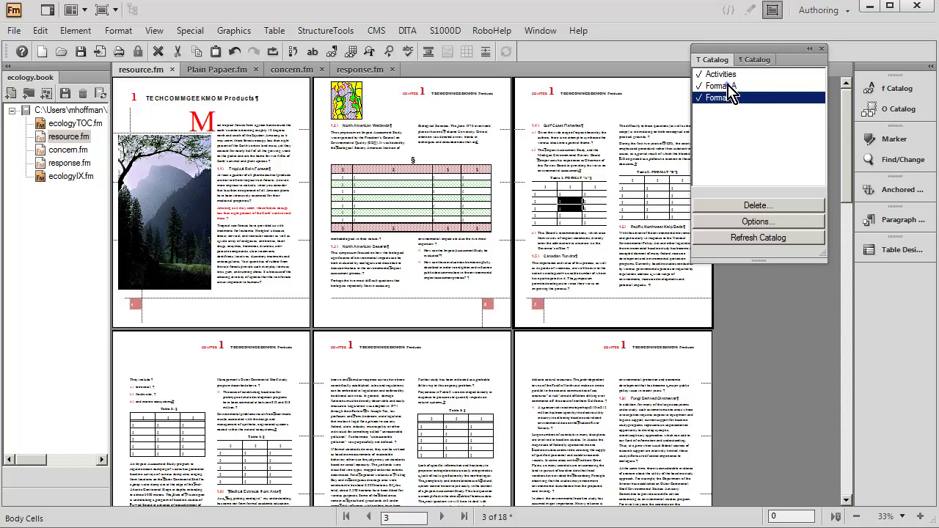
pyautogui.click(724, 86)
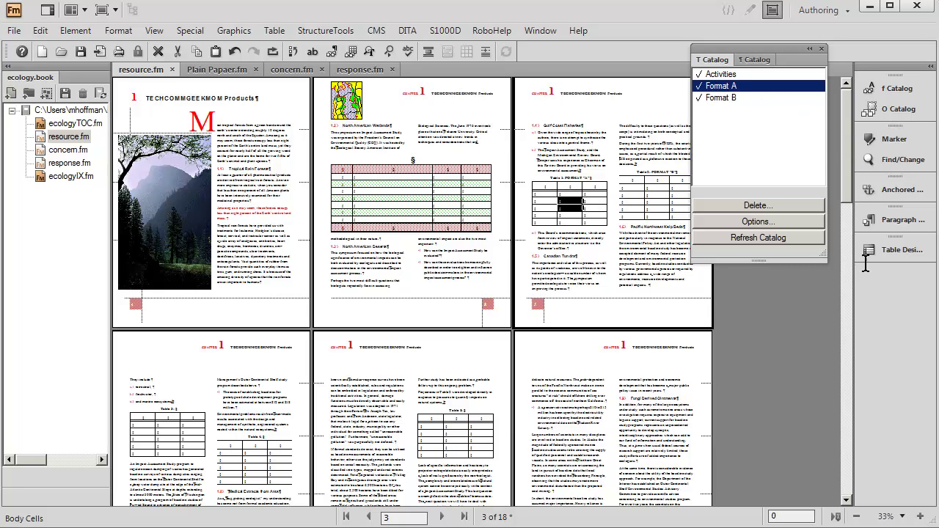
# - Open the Table Designer's shading properties for Table 1 on page 3
pyautogui.click(886, 516)
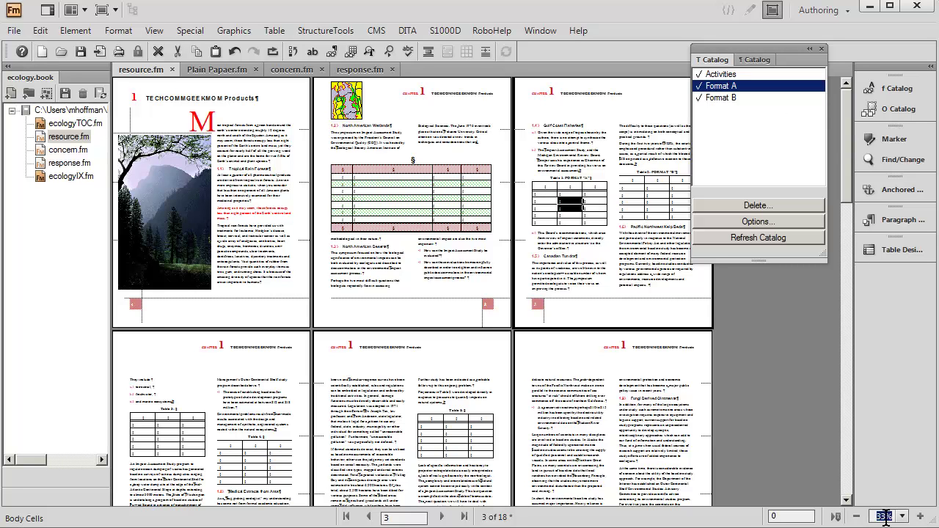
pyautogui.write('75')
pyautogui.press('Return')
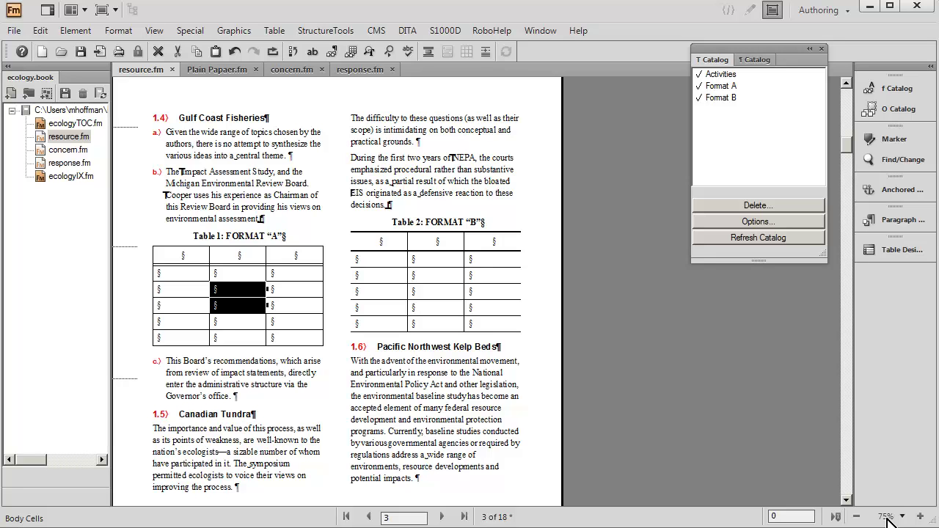
pyautogui.click(879, 248)
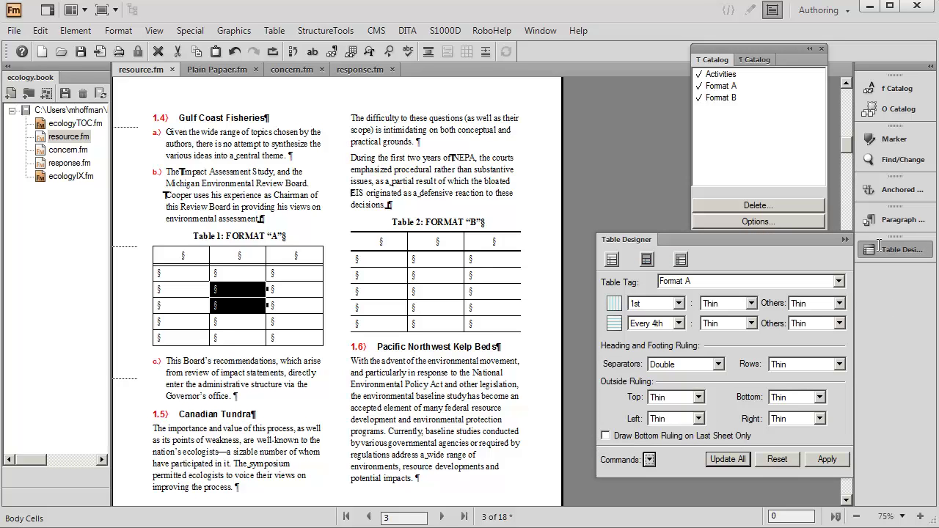
pyautogui.click(237, 274)
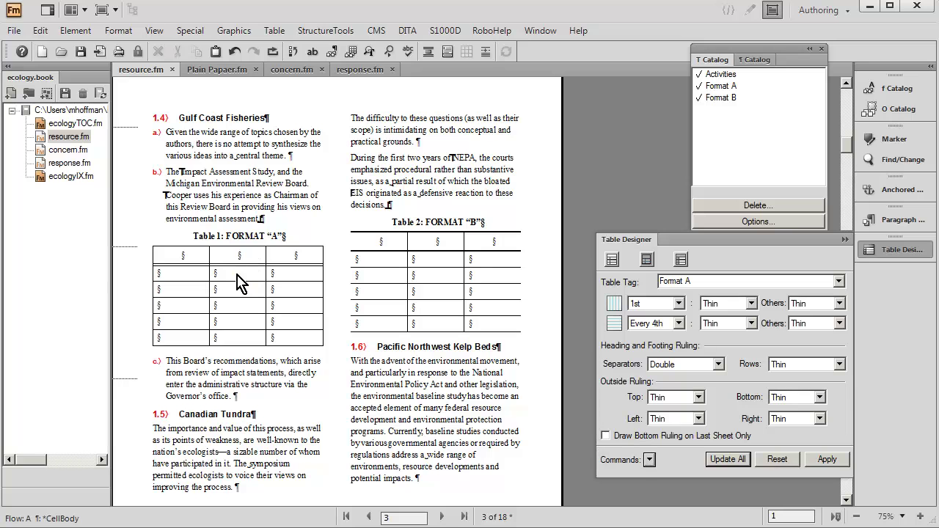
pyautogui.click(681, 261)
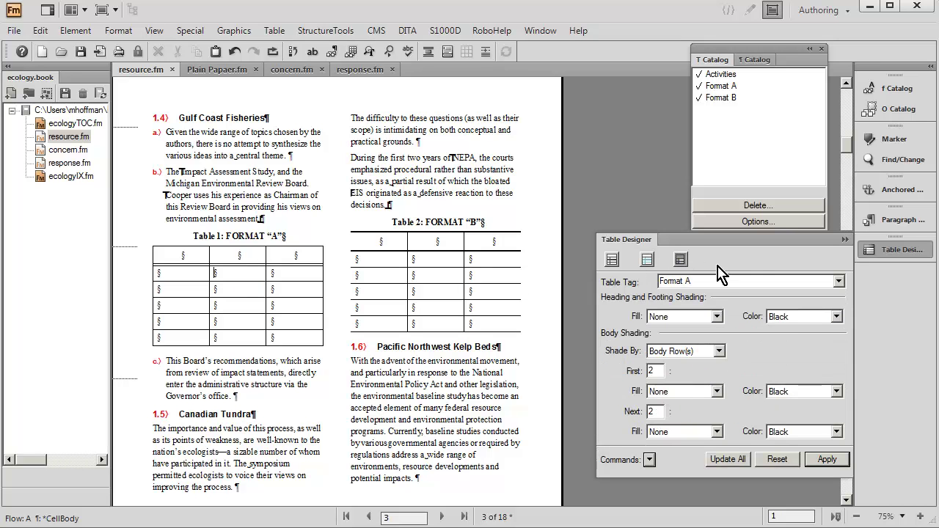
# - Set the heading and footing shading of Format A to a 100% fill in Yellow
pyautogui.click(790, 320)
pyautogui.click(693, 328)
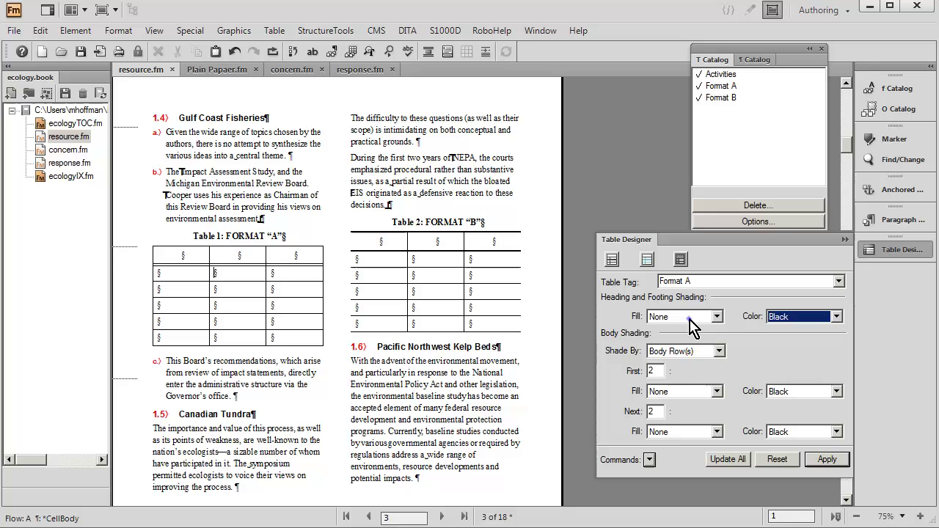
pyautogui.click(689, 320)
pyautogui.click(682, 349)
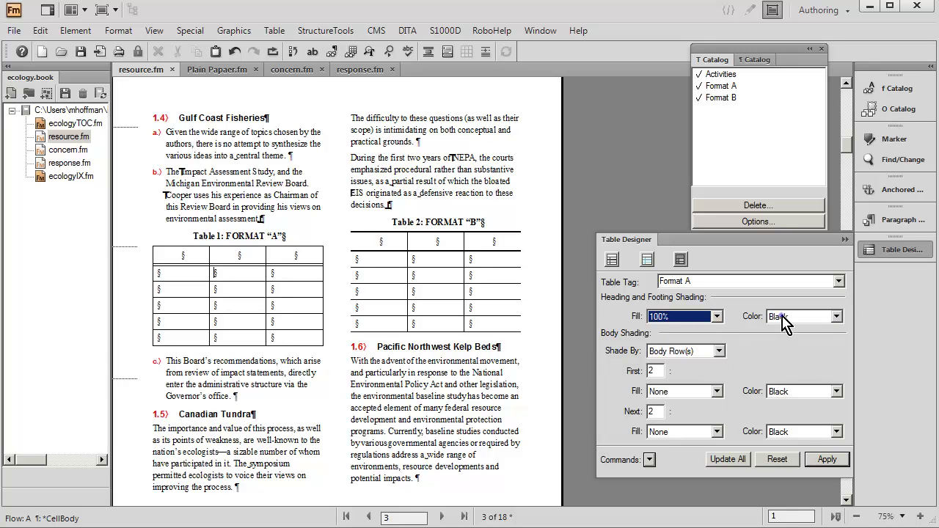
pyautogui.click(785, 322)
pyautogui.press('y')
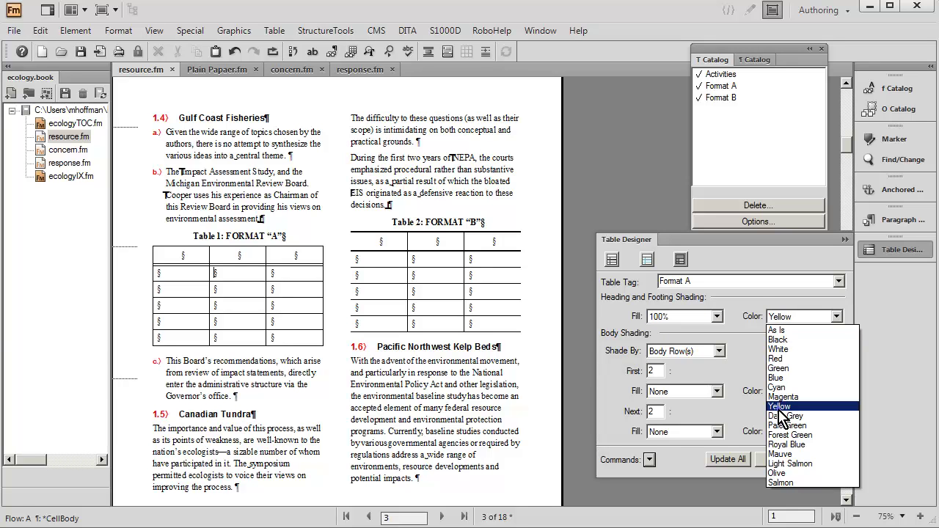
pyautogui.press('Return')
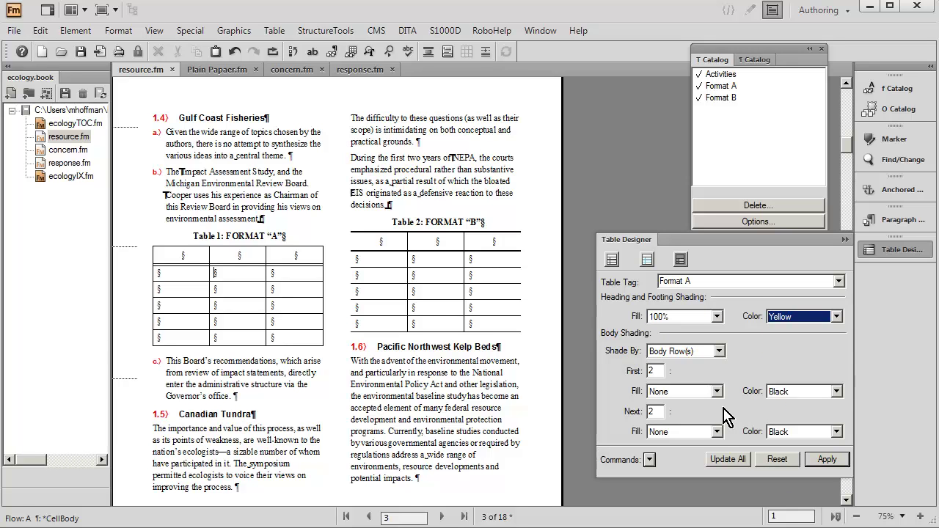
# - Set the shading of the first body rows of Format A to a 100% fill in Yellow
pyautogui.click(669, 402)
pyautogui.press('Down')
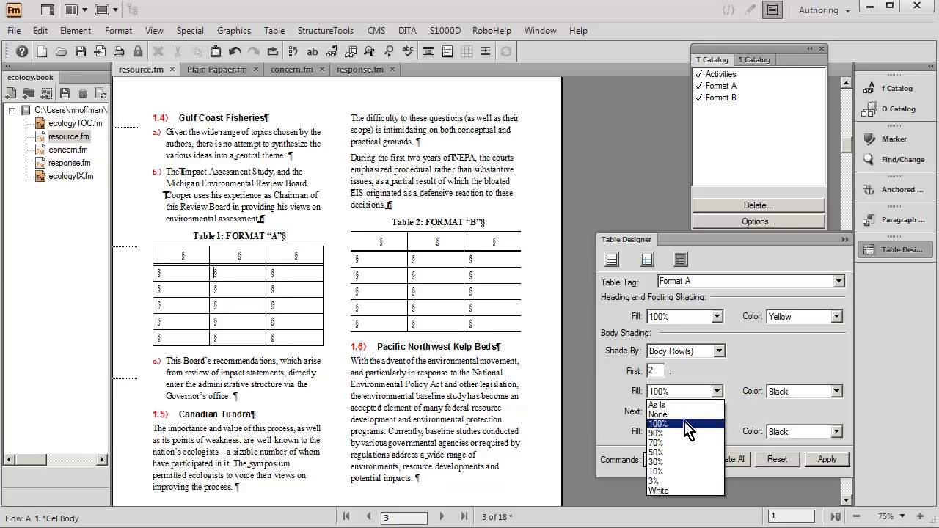
pyautogui.press('Return')
pyautogui.click(776, 397)
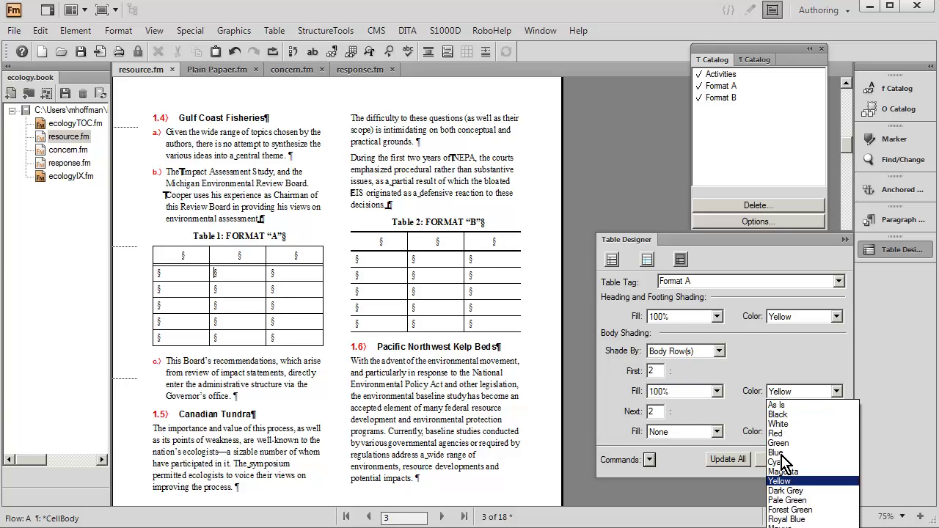
pyautogui.click(780, 481)
# - Set the next body rows' shading to a 100% fill in Yellow and apply the shading settings to Table 1
pyautogui.click(673, 434)
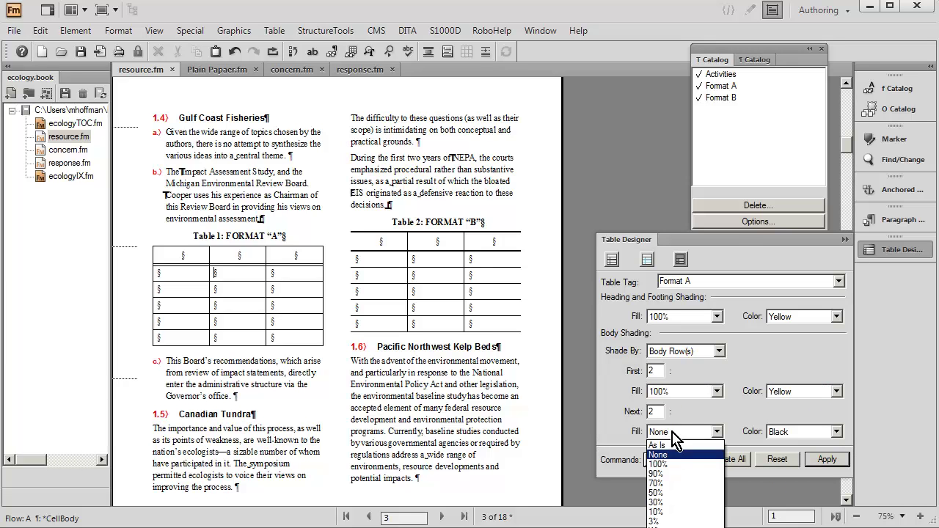
pyautogui.click(680, 464)
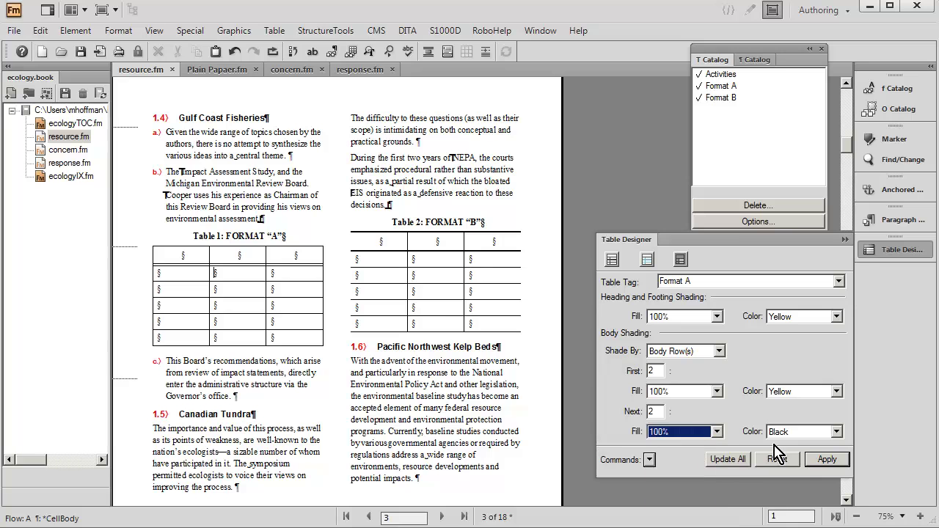
pyautogui.click(782, 432)
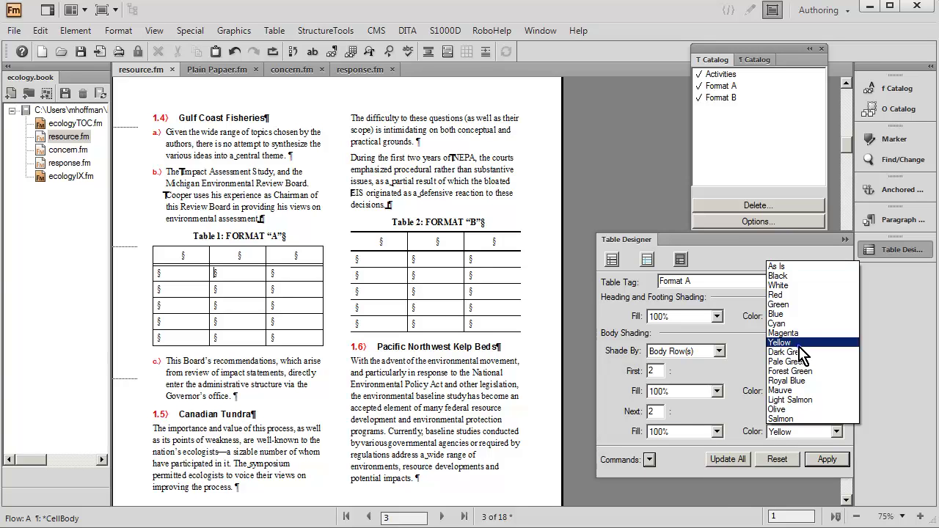
pyautogui.click(801, 346)
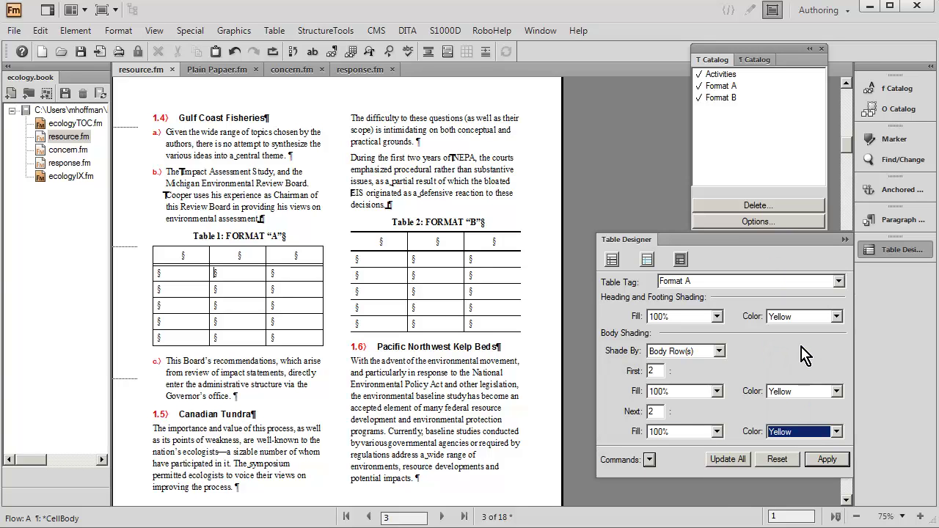
pyautogui.click(827, 459)
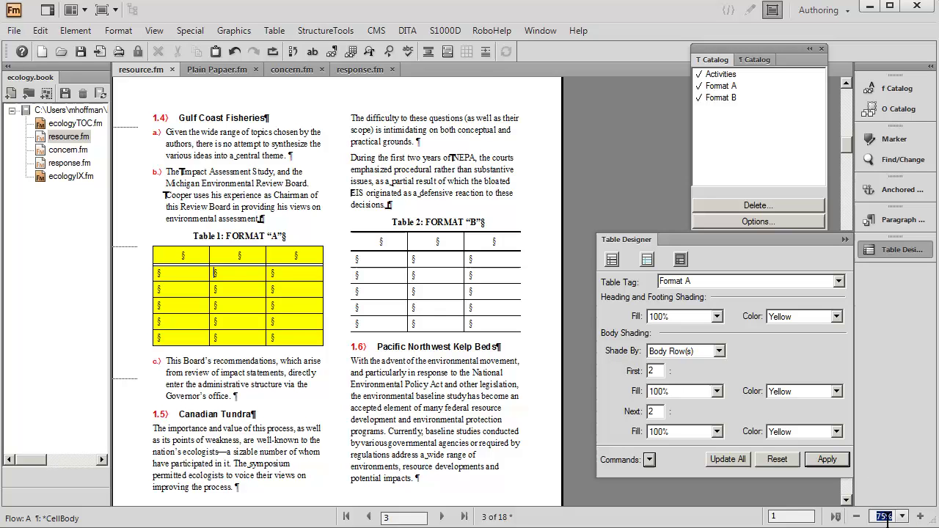
# - Update all Format A tables with the new shading, retaining format overrides, and save resource.fm
pyautogui.scroll(-2, 887, 517)
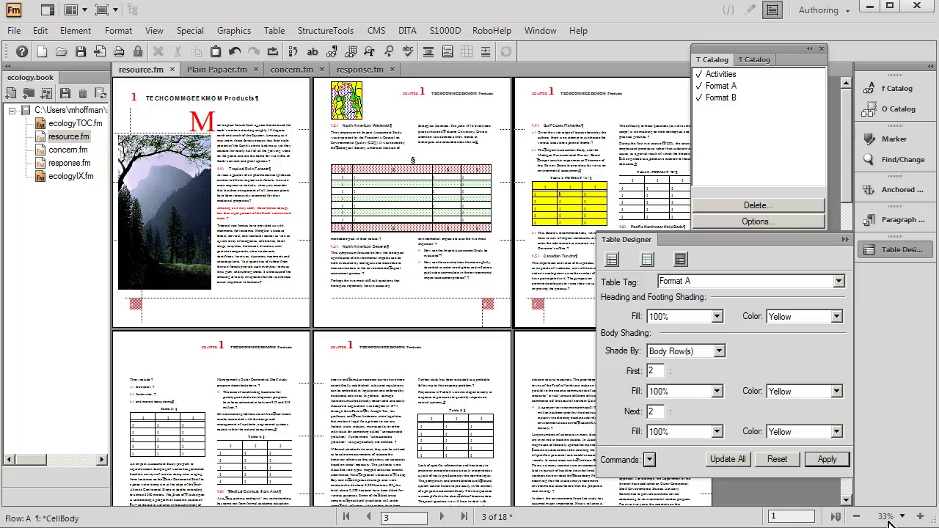
pyautogui.click(728, 460)
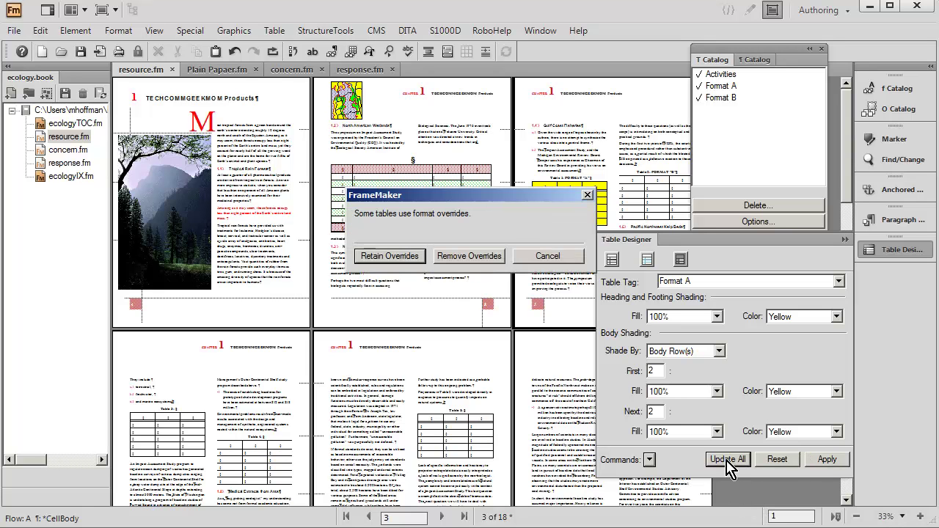
pyautogui.click(411, 257)
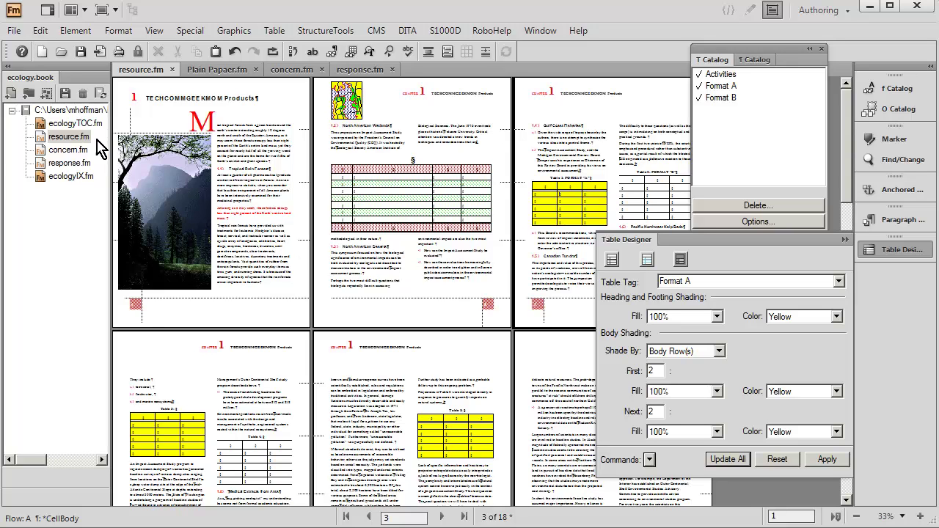
pyautogui.click(80, 51)
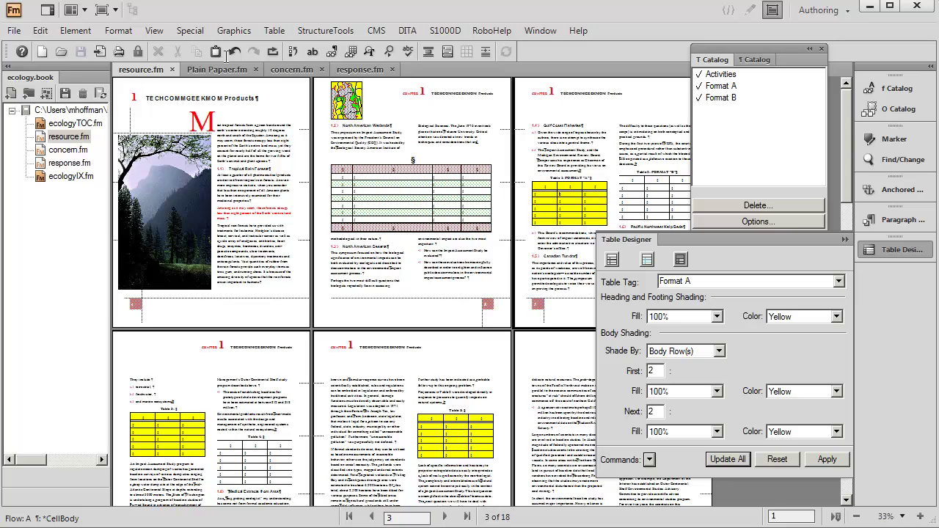
# - Set the top outside ruling of Table 2, the Format B table on page 3, to None
pyautogui.click(651, 207)
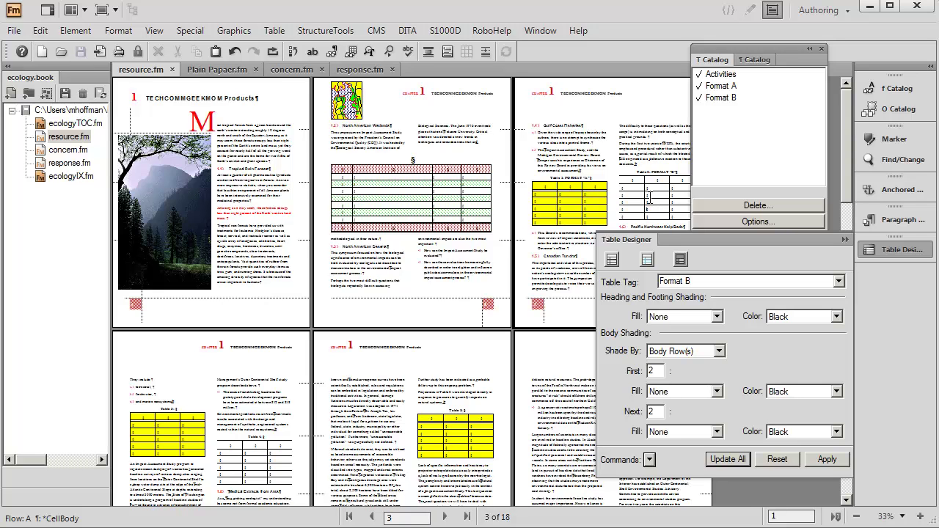
pyautogui.moveTo(649, 190); pyautogui.dragTo(655, 212)
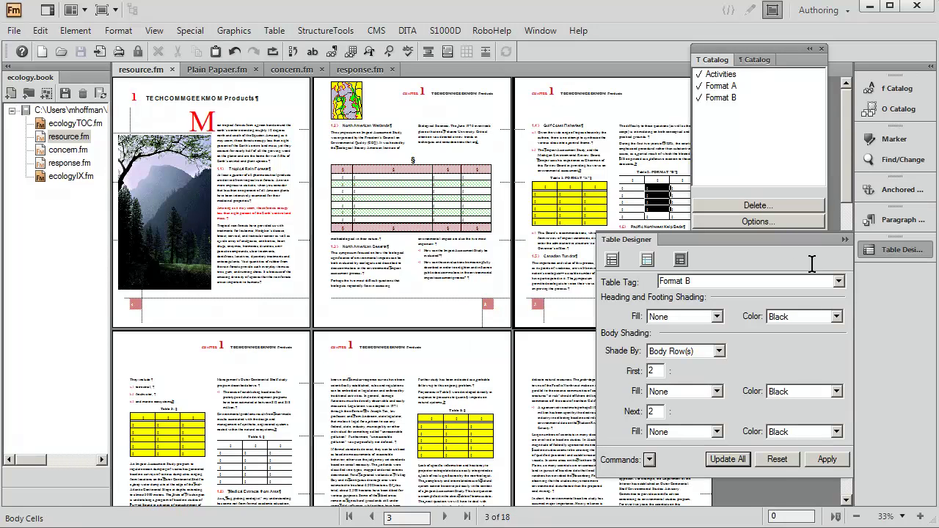
pyautogui.doubleClick(888, 516)
pyautogui.write('75')
pyautogui.press('Return')
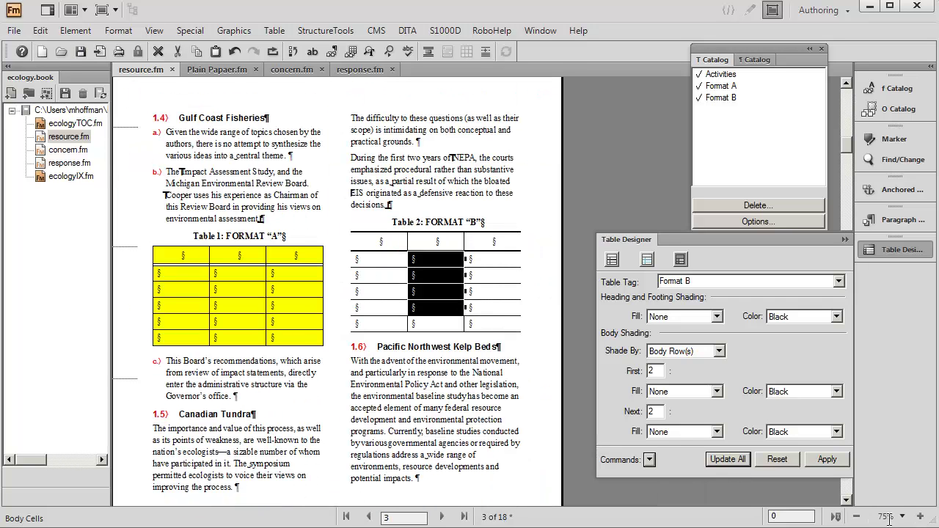
pyautogui.click(478, 263)
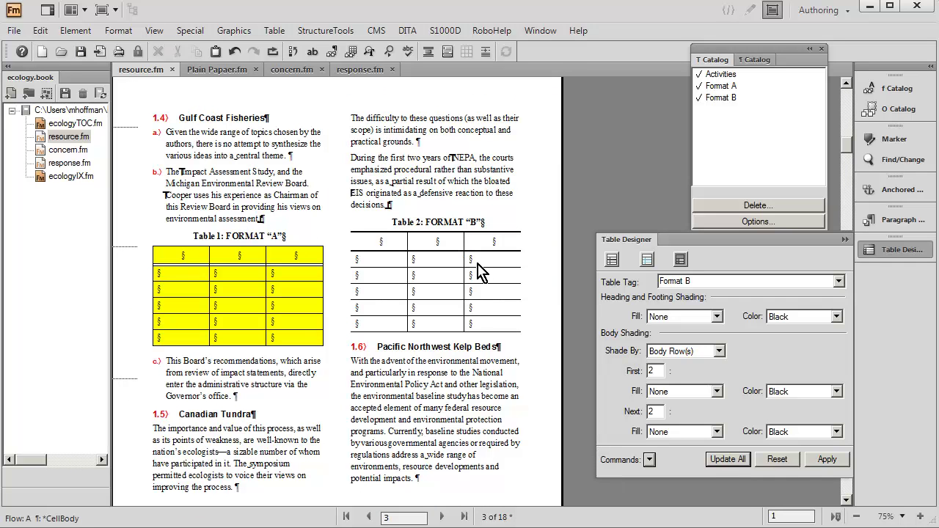
pyautogui.click(646, 259)
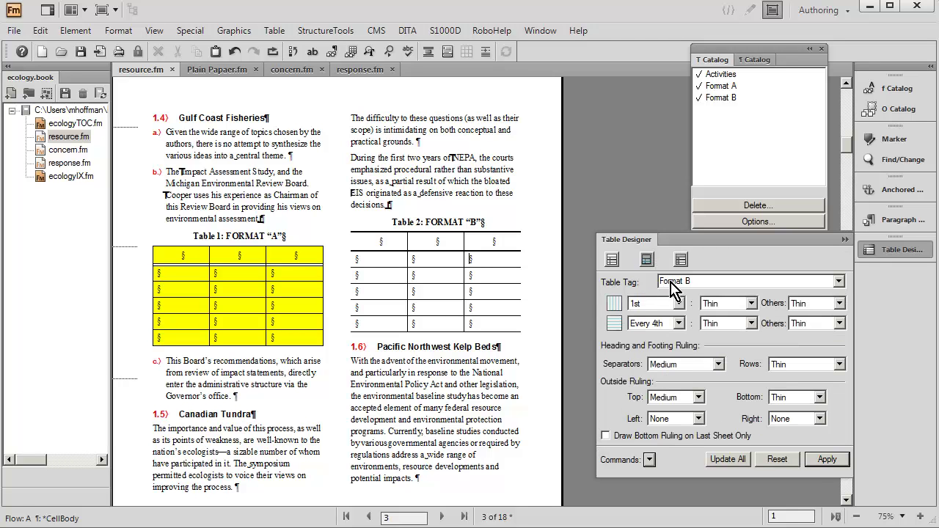
pyautogui.click(685, 397)
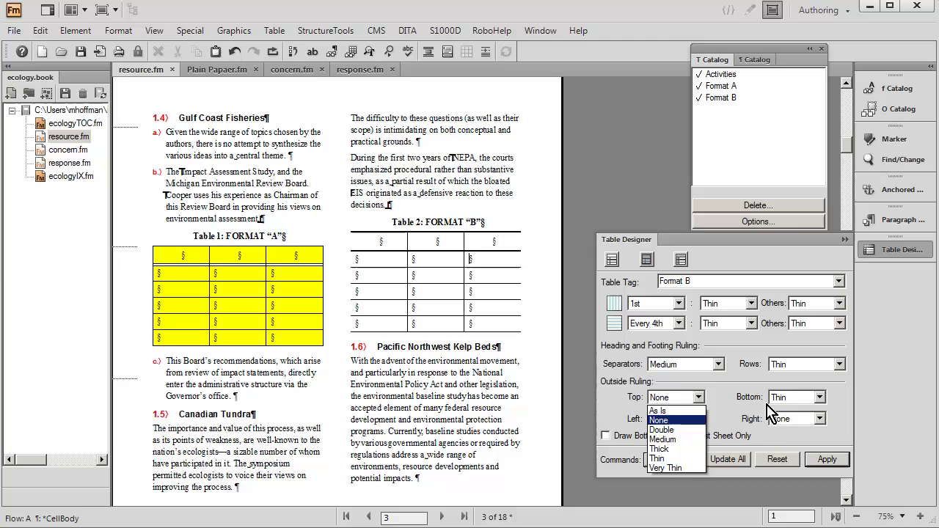
# - Set the bottom outside ruling of Format B to None and apply the ruling settings to Table 2
pyautogui.click(786, 430)
pyautogui.click(786, 430)
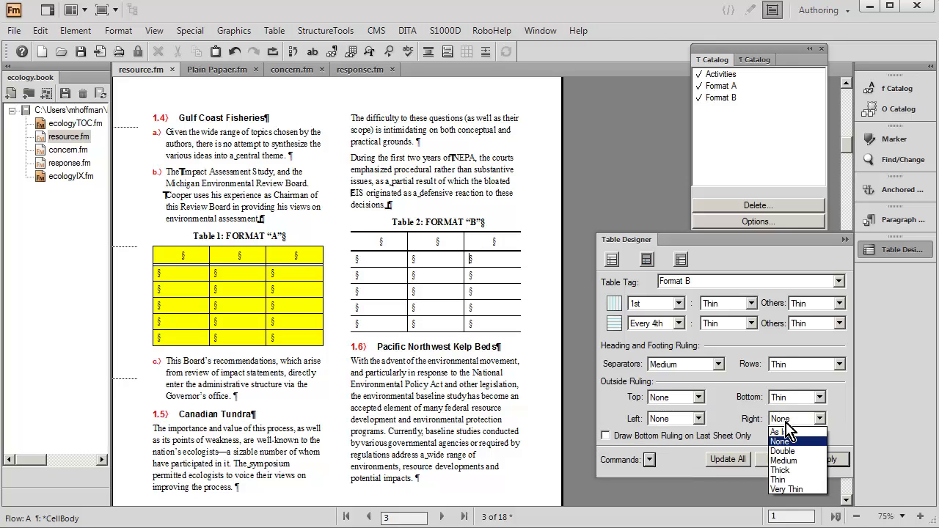
pyautogui.click(845, 401)
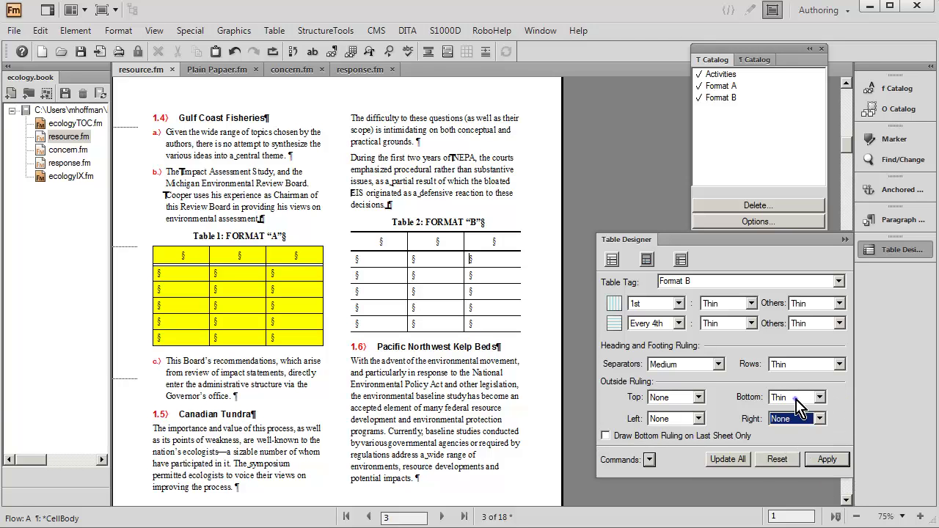
pyautogui.click(798, 407)
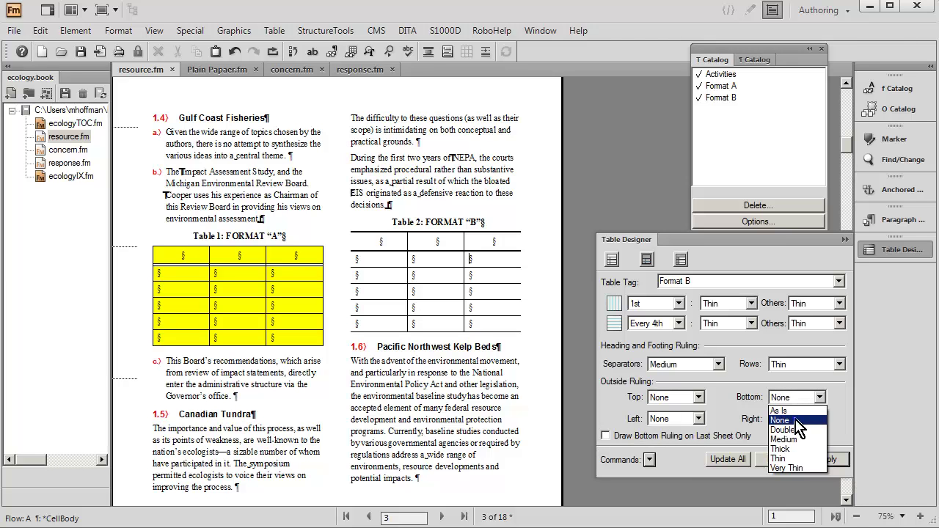
pyautogui.click(796, 420)
pyautogui.click(827, 461)
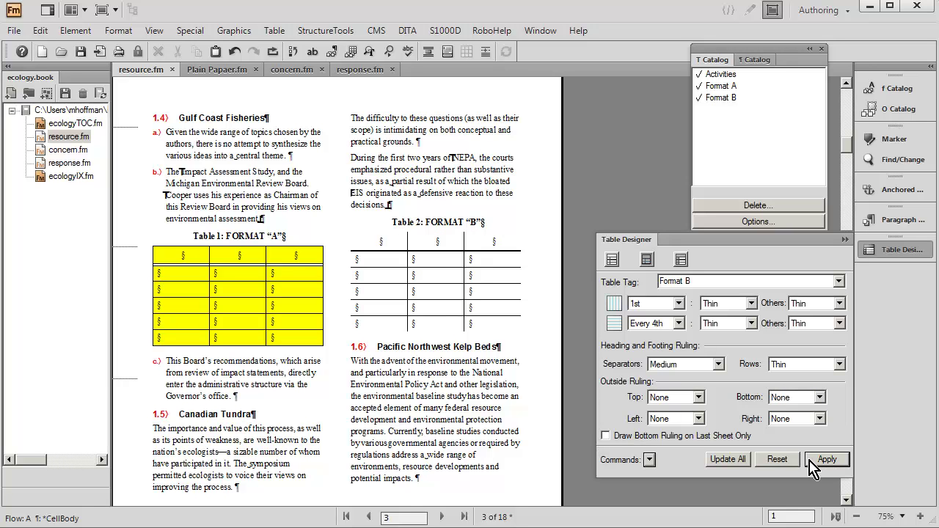
# - Set Format B's 1st column ruling and its heading and footing separators to Double, and apply them to Table 2
pyautogui.click(751, 304)
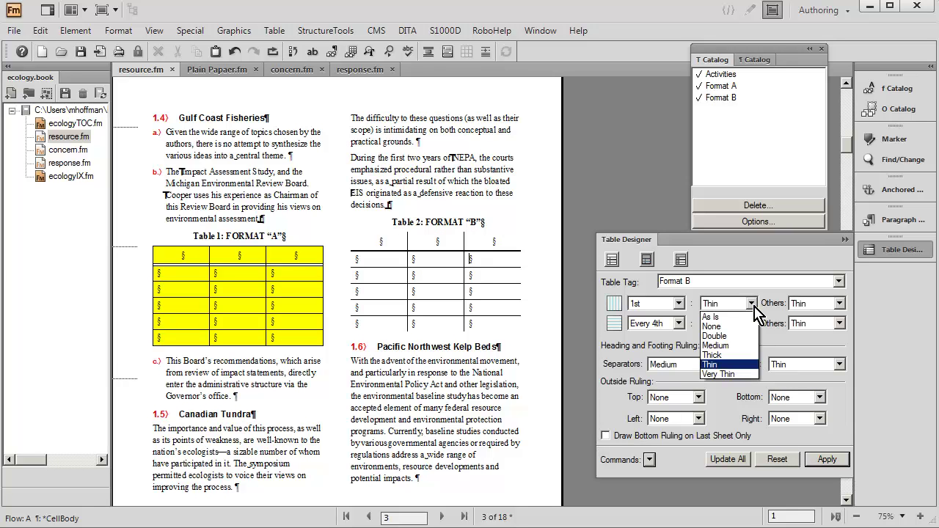
pyautogui.click(735, 336)
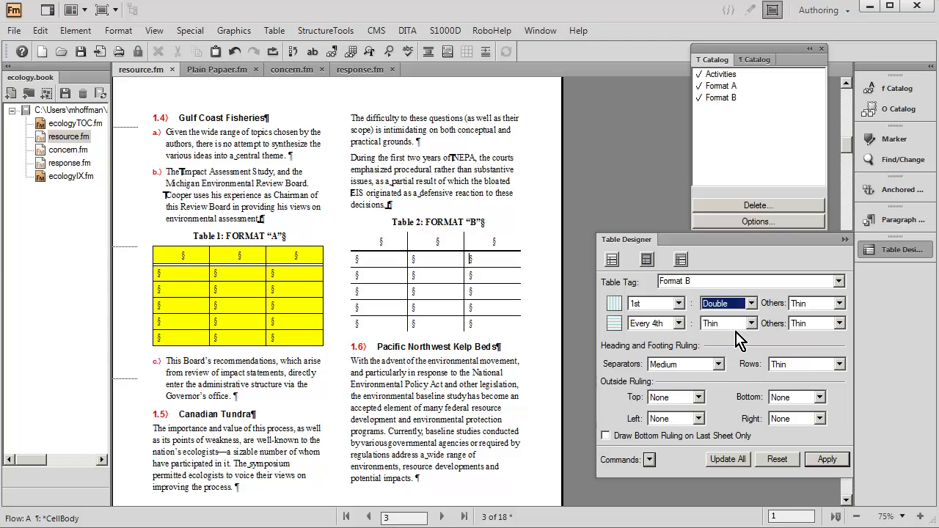
pyautogui.click(718, 365)
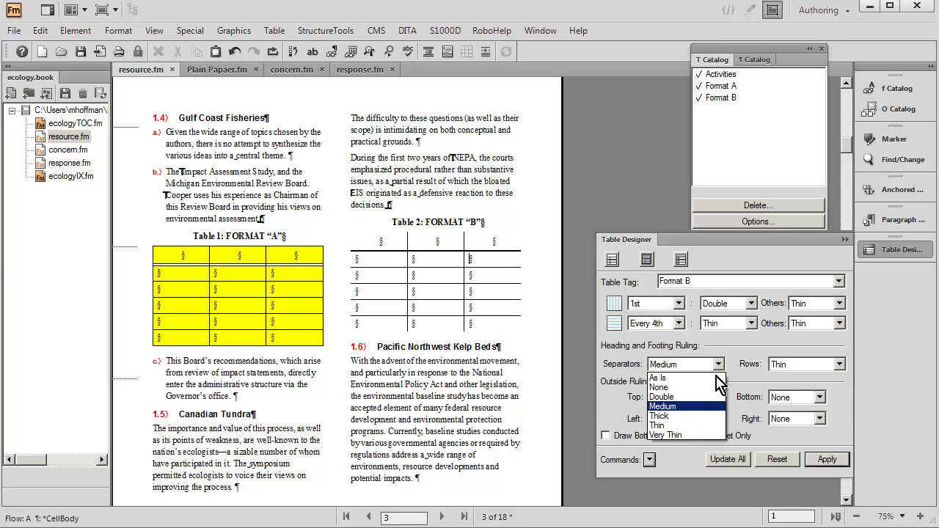
pyautogui.click(712, 397)
pyautogui.click(821, 458)
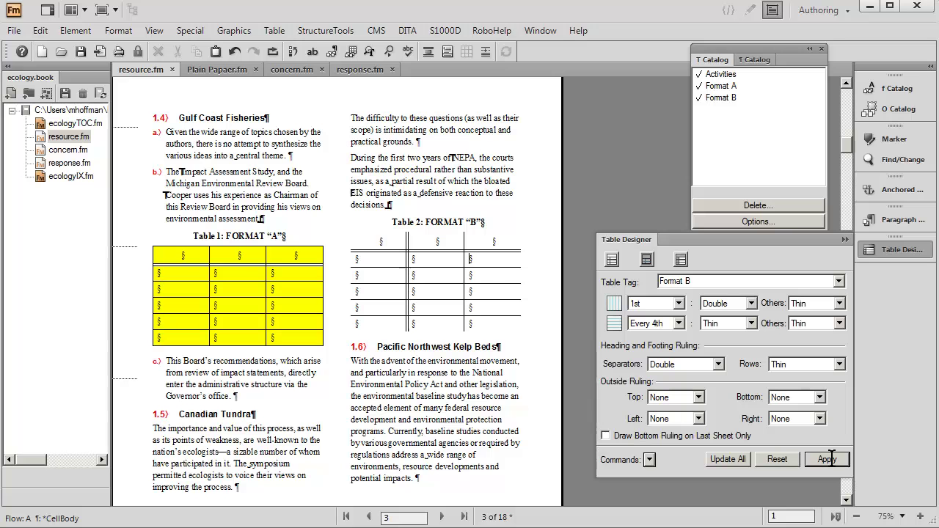
# - Update all Format B tables in resource.fm with the new ruling, retaining format overrides
pyautogui.click(889, 514)
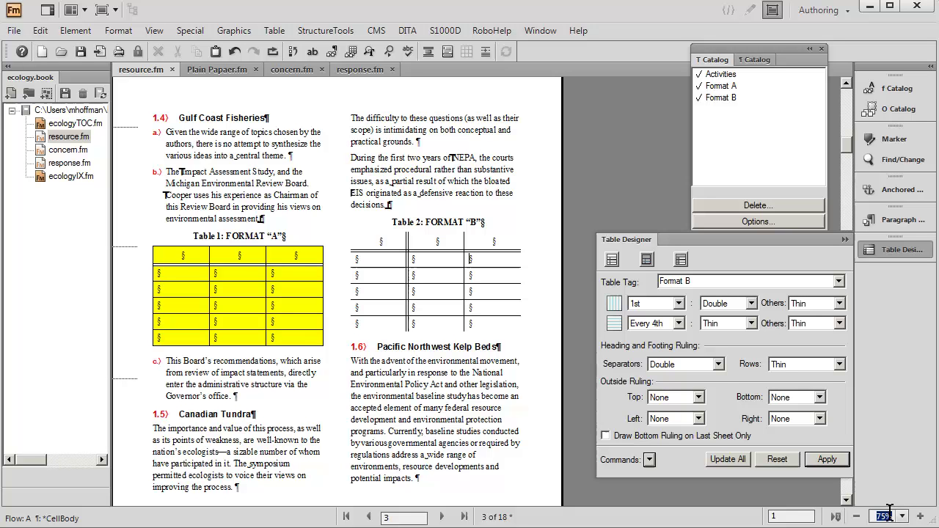
pyautogui.write('33')
pyautogui.press('Return')
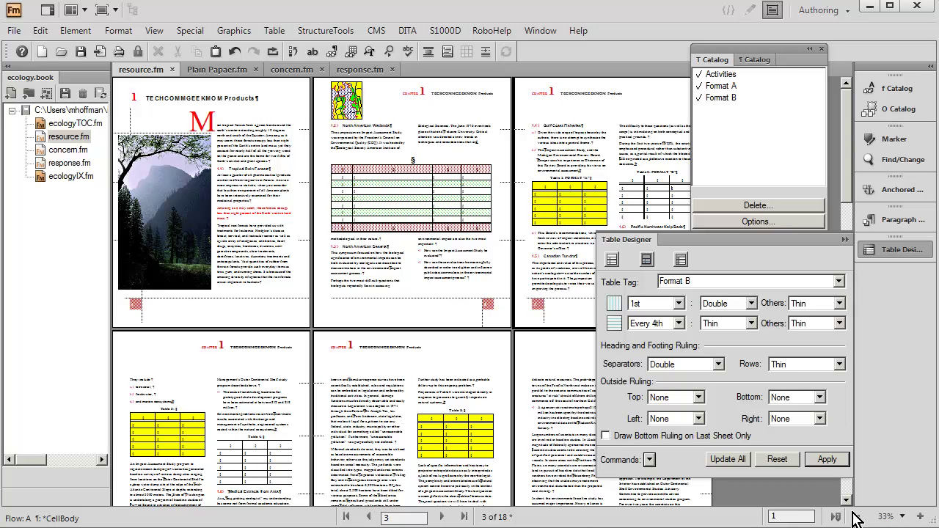
pyautogui.click(740, 460)
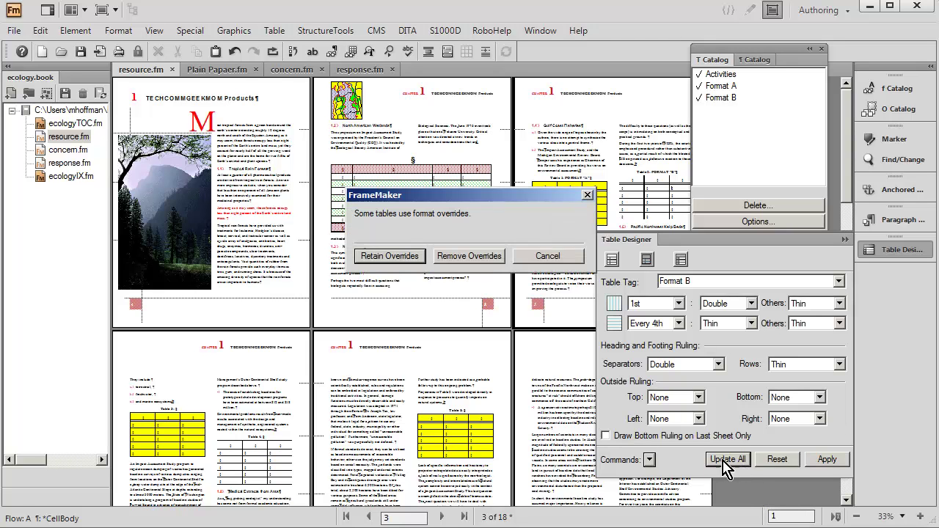
pyautogui.click(390, 256)
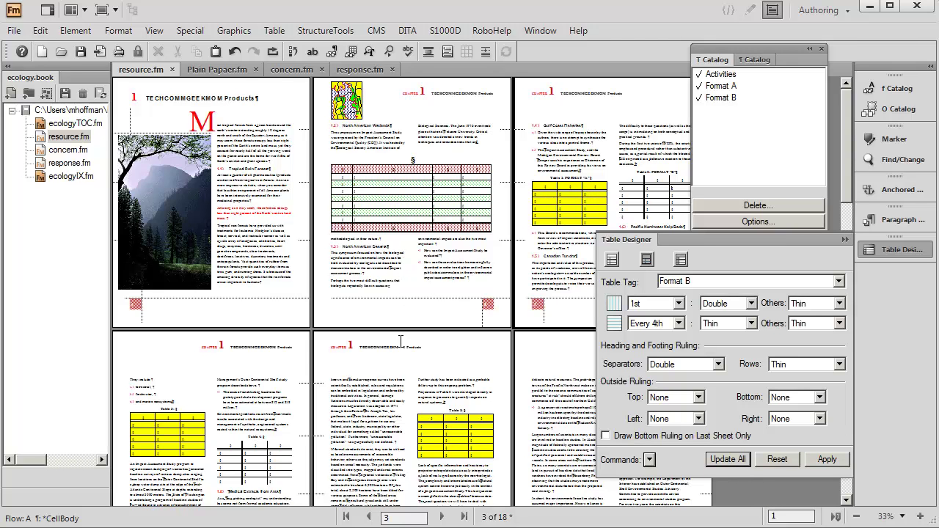
# - Insert a Format B table with 3 columns, 5 body rows and 1 heading row into the body text on page 5
pyautogui.click(385, 414)
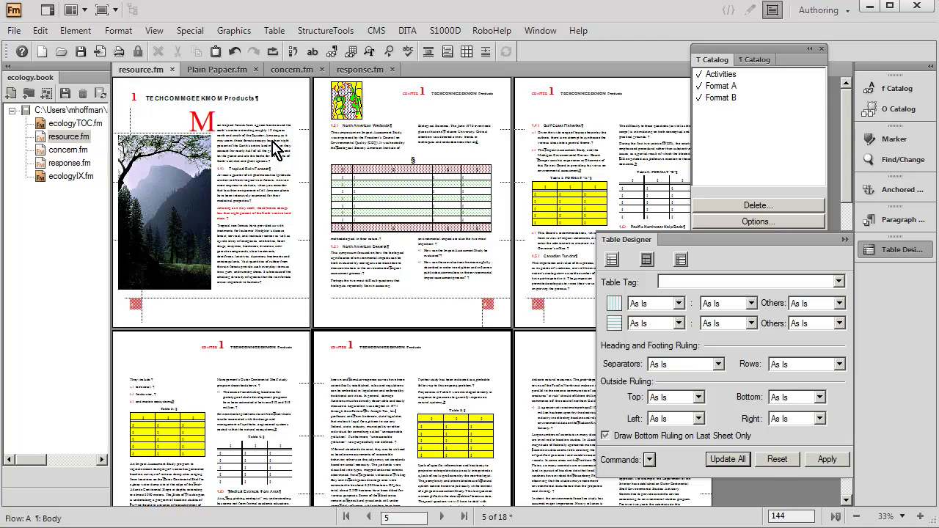
pyautogui.click(274, 31)
pyautogui.click(295, 46)
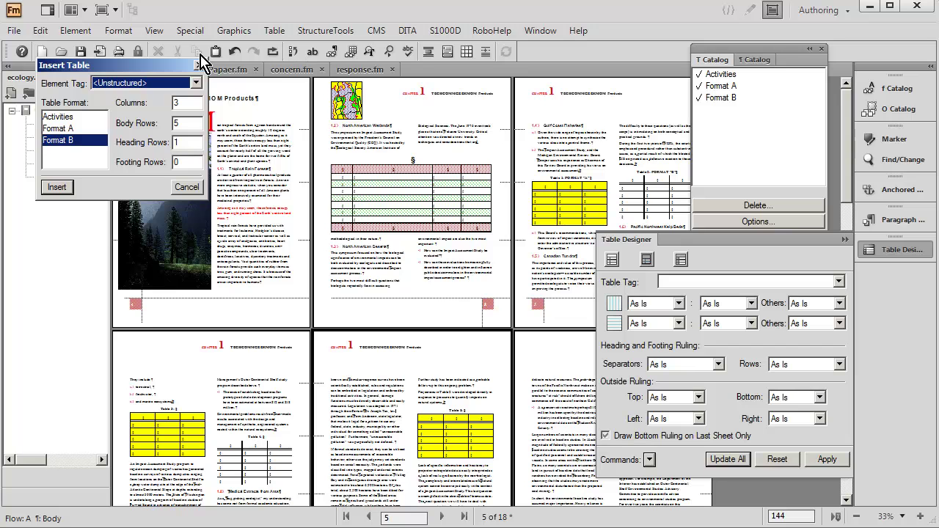
pyautogui.click(57, 188)
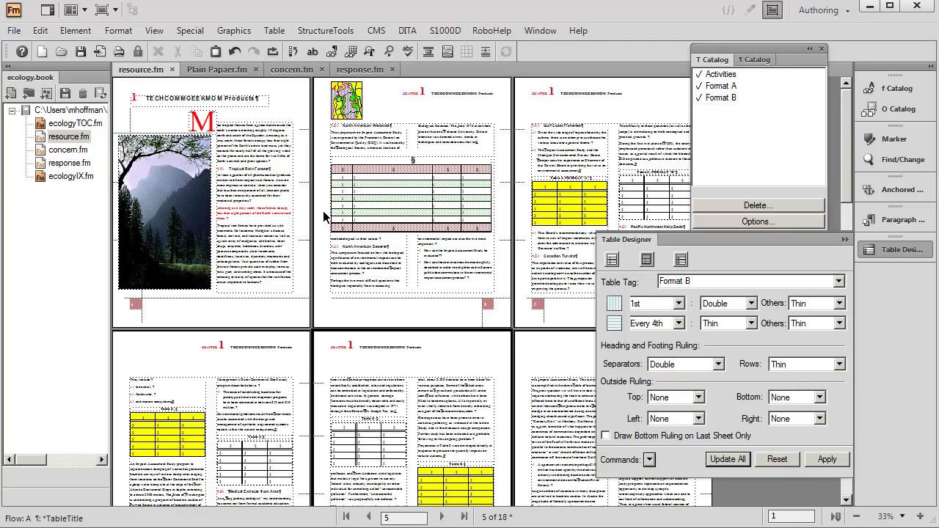
# - Hide the borders in resource.fm and save the document
pyautogui.rightClick(493, 370)
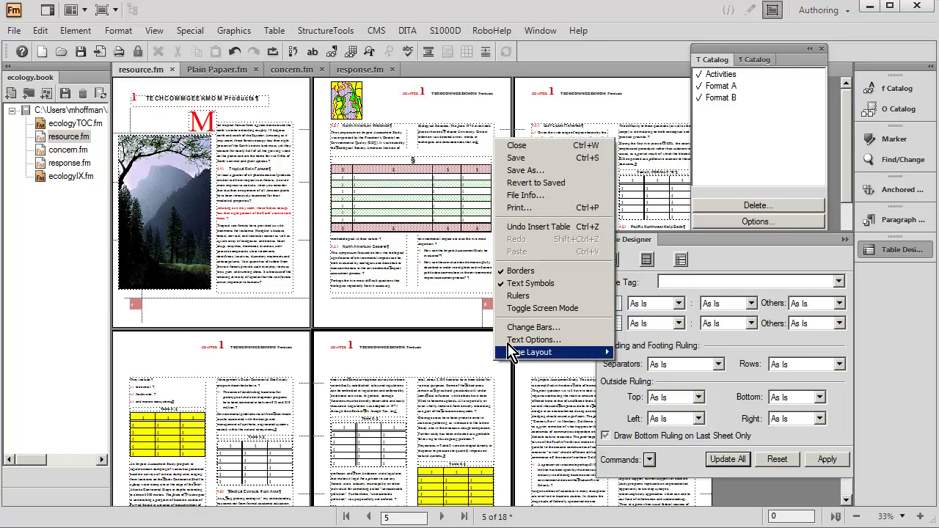
pyautogui.click(517, 271)
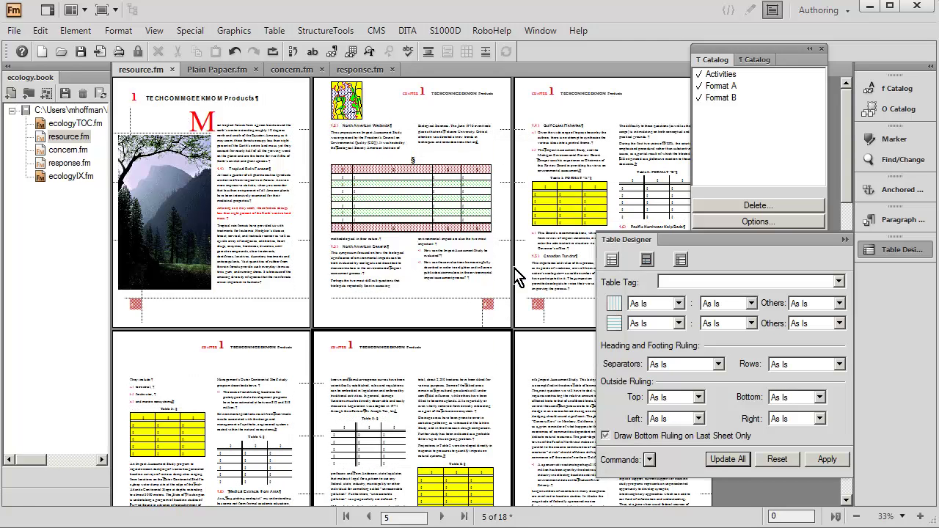
pyautogui.click(80, 51)
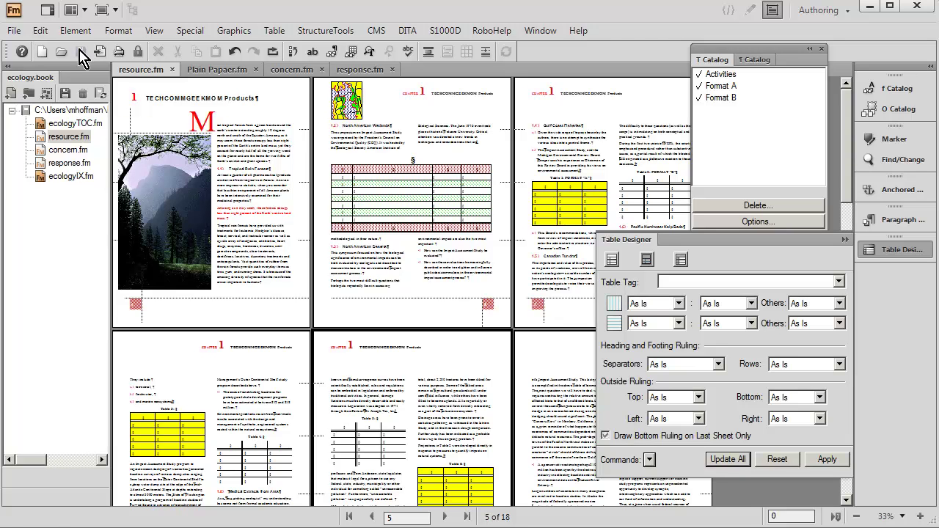
# - Collapse the Table Designer and Table Catalog, and insert a Format B table with 3 columns and 5 body rows on page 5 of concern.fm
pyautogui.click(844, 242)
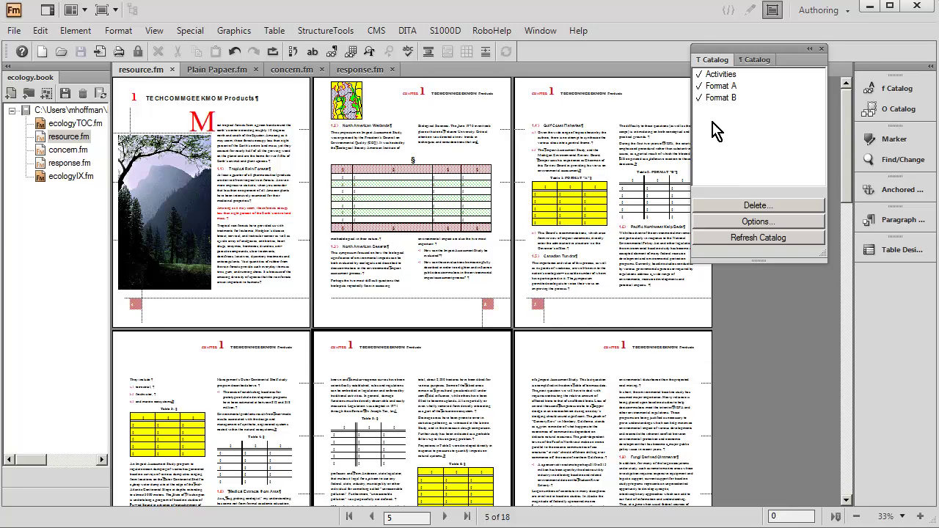
pyautogui.click(710, 61)
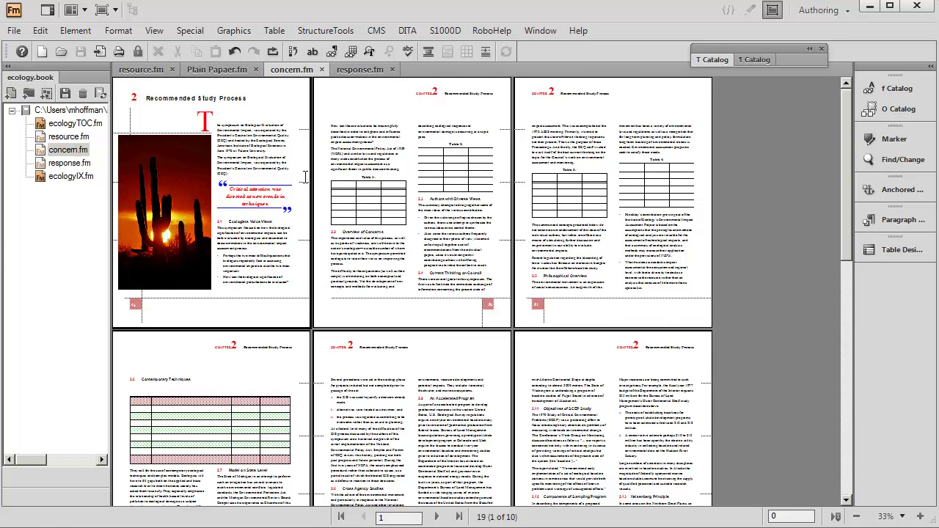
pyautogui.click(491, 404)
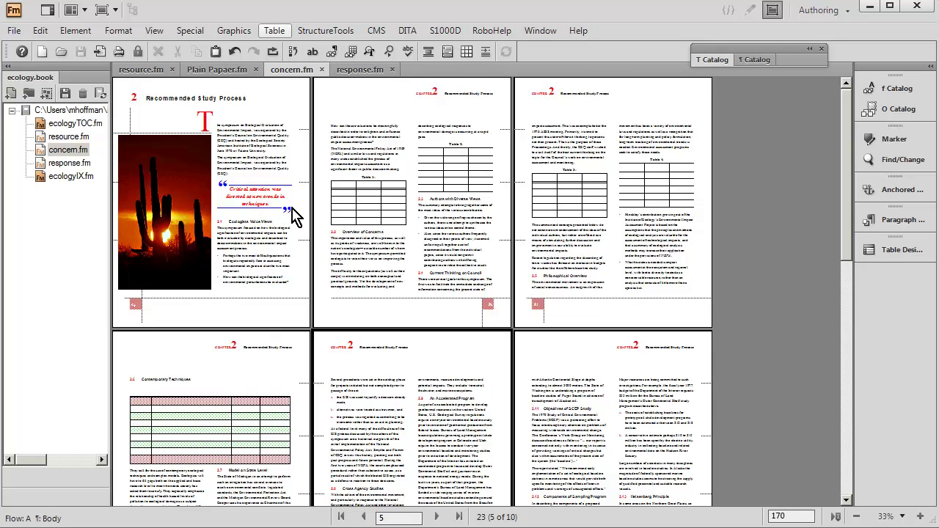
pyautogui.click(274, 31)
pyautogui.click(282, 42)
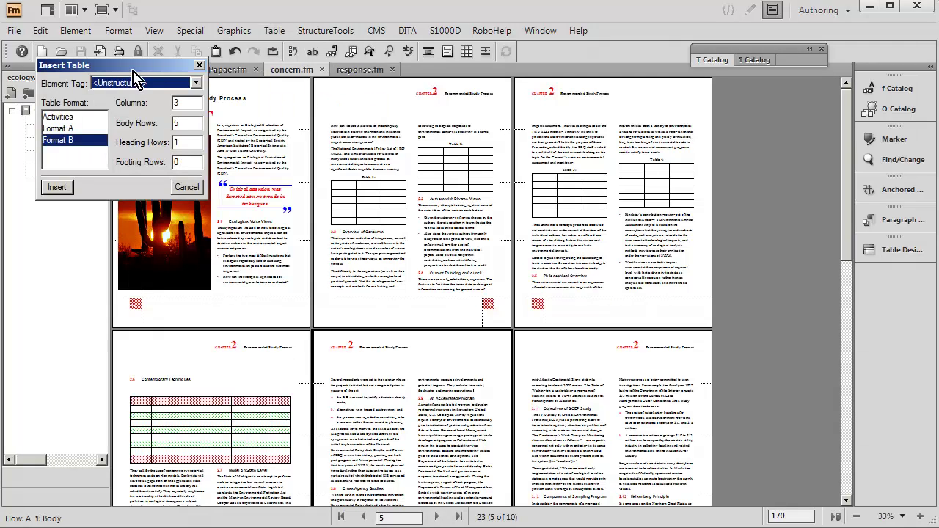
pyautogui.click(66, 188)
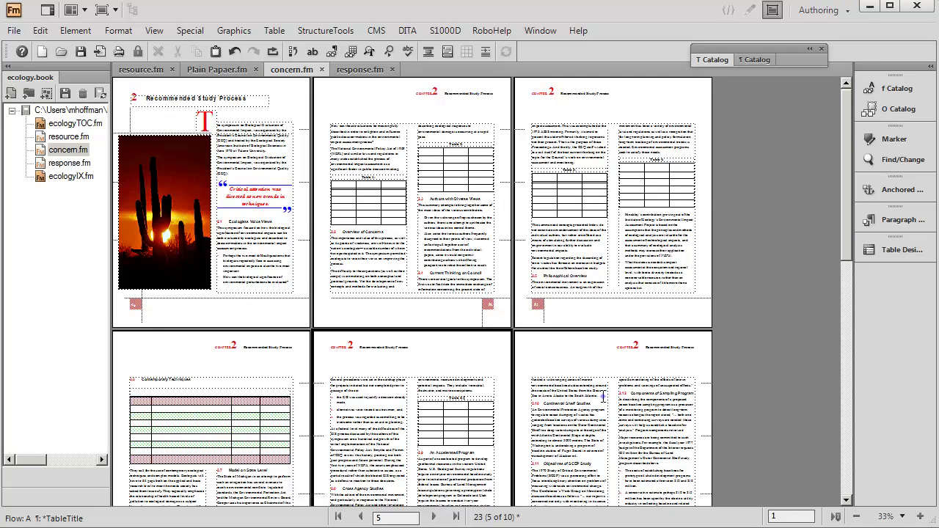
# - Insert a Format A table with 3 columns, 5 body rows and 1 heading row above Continental Shelf Studies on page 6
pyautogui.click(606, 404)
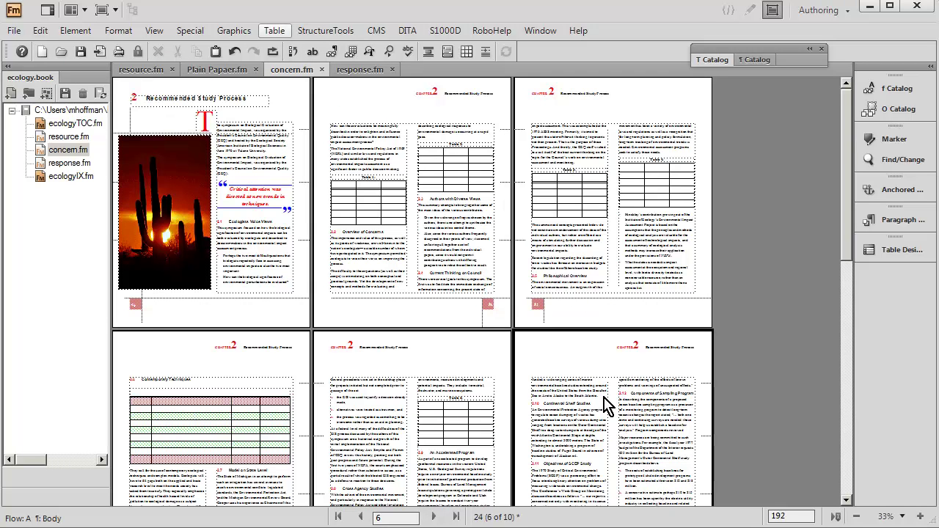
pyautogui.click(272, 31)
pyautogui.click(282, 46)
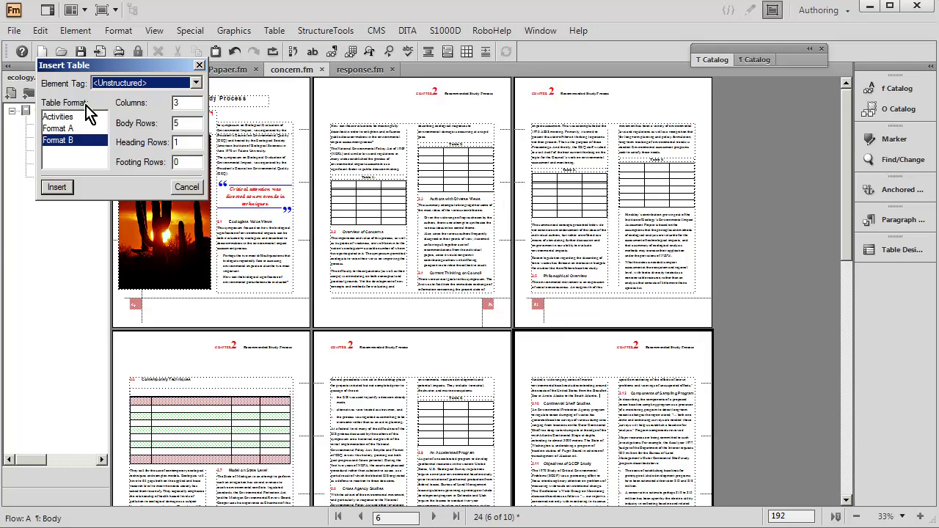
pyautogui.click(73, 129)
pyautogui.click(58, 187)
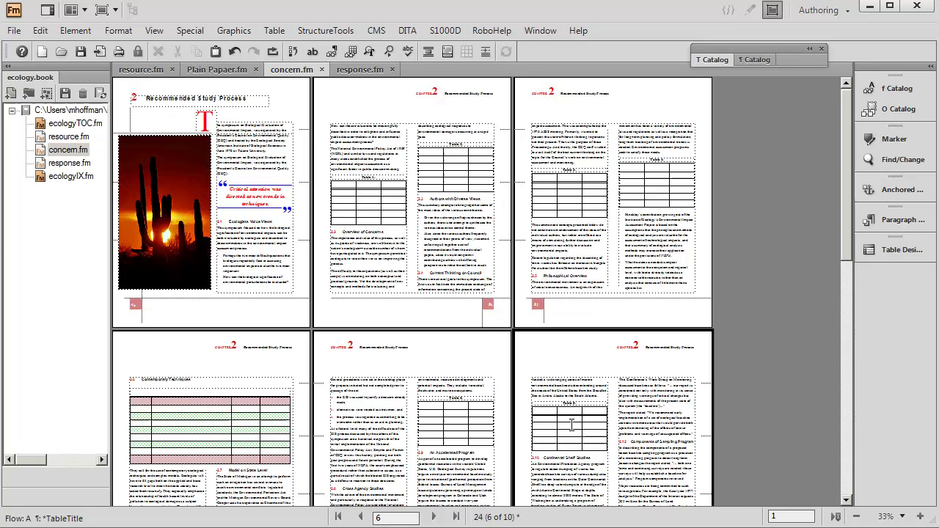
# - Widen the second and third columns of the new Format A table so it spans both text columns on page 6
pyautogui.moveTo(562, 424); pyautogui.dragTo(695, 433)
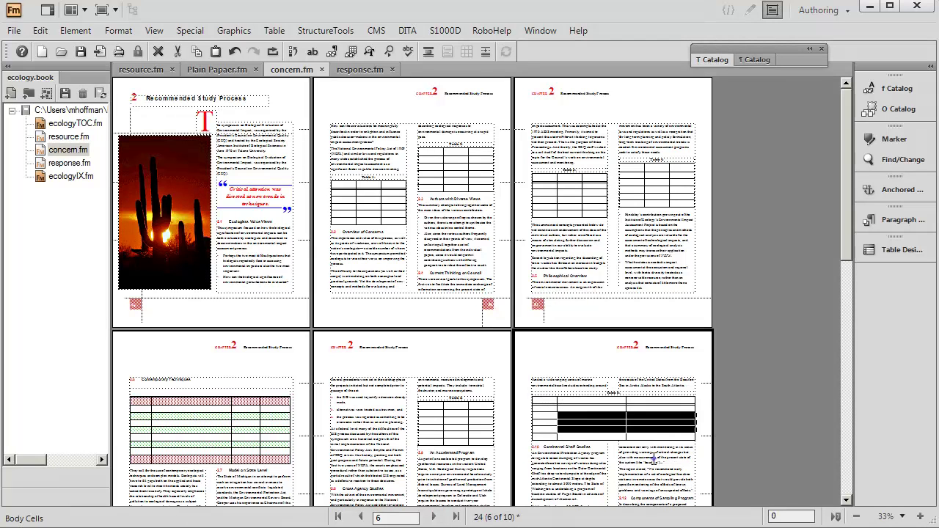
pyautogui.click(653, 462)
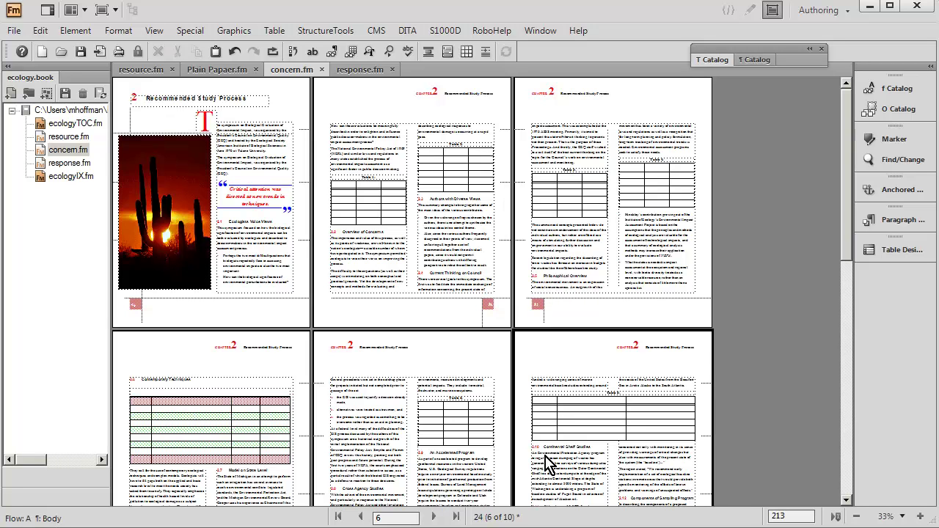
pyautogui.click(15, 31)
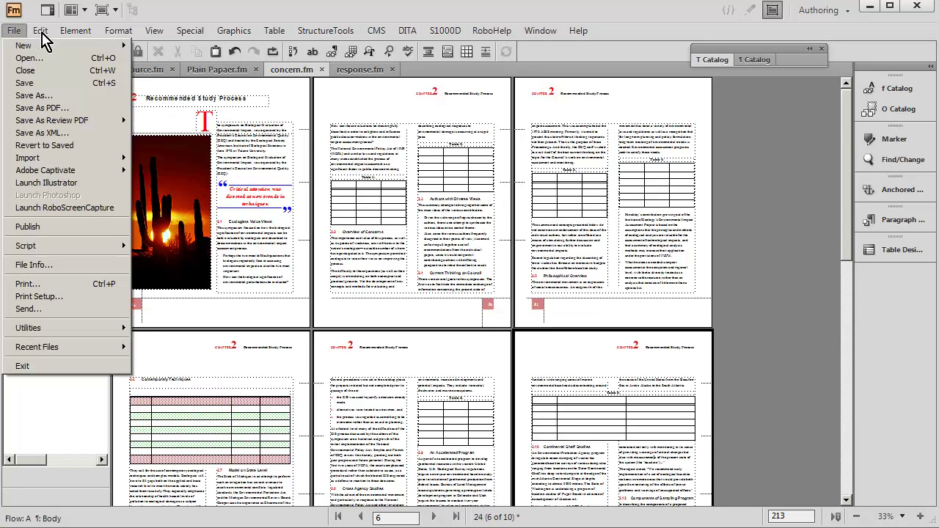
pyautogui.click(144, 163)
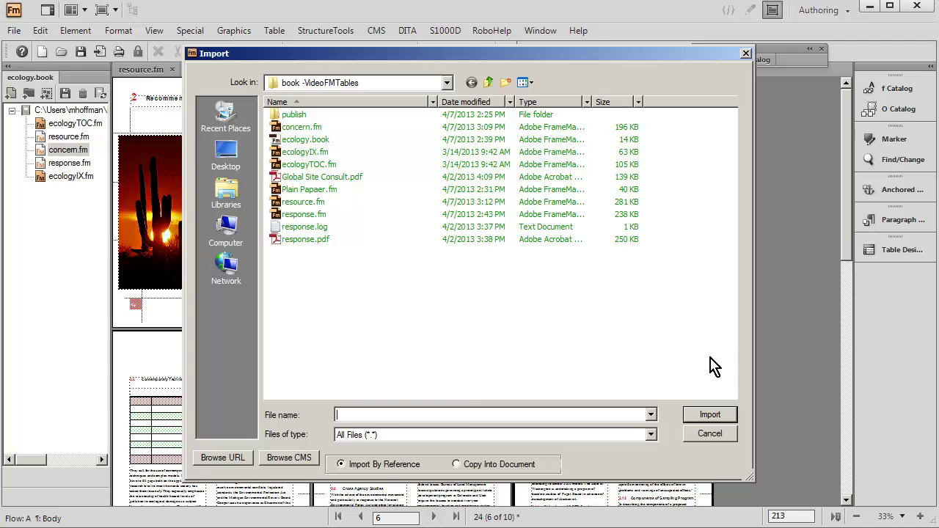
pyautogui.click(725, 439)
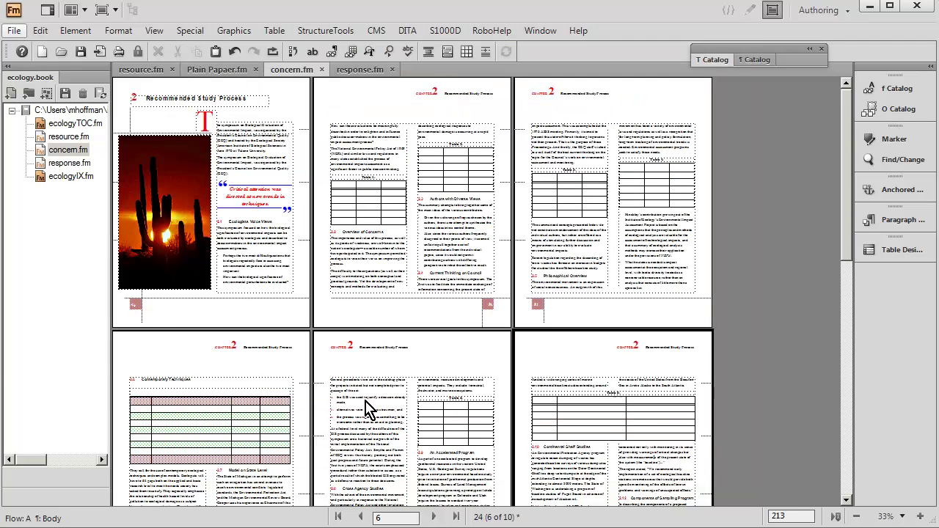
# - Import only the Table Formats from resource.fm into concern.fm, accepting the loss of undo history
pyautogui.click(14, 31)
pyautogui.moveTo(40, 159)
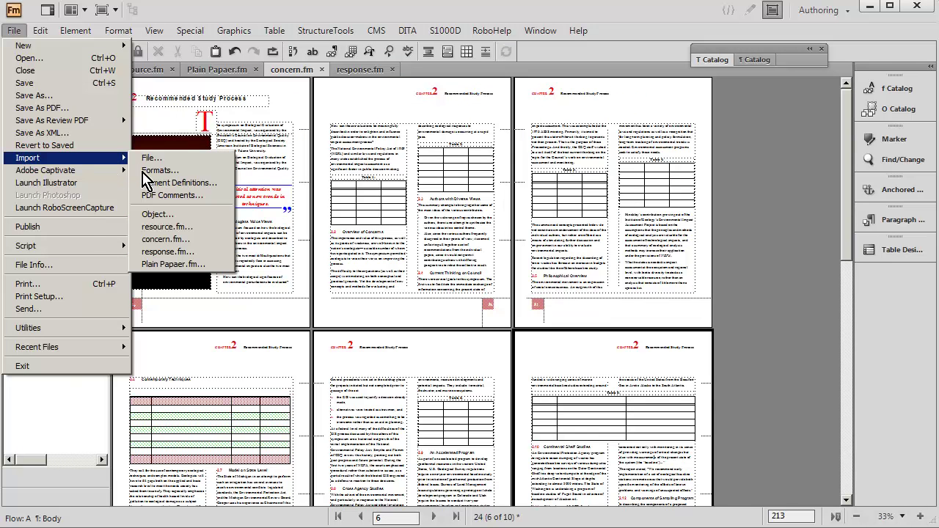
pyautogui.click(151, 170)
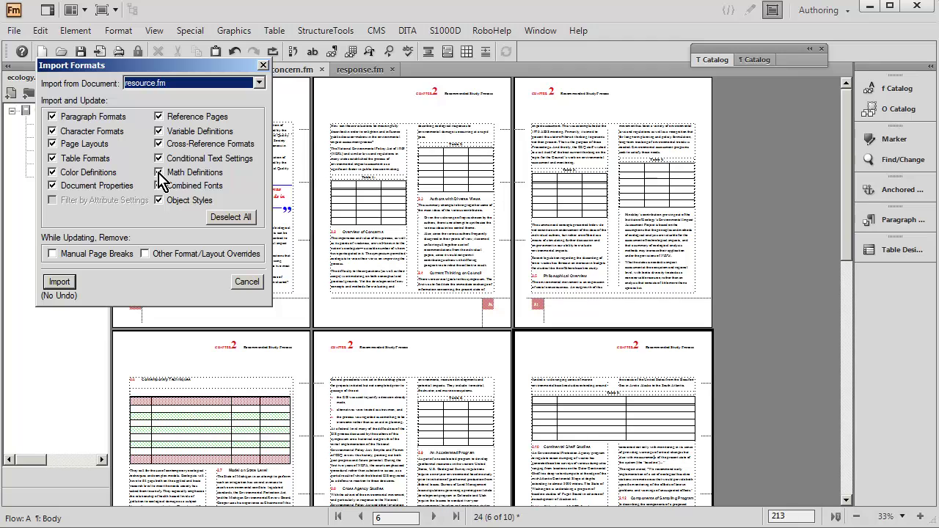
pyautogui.click(220, 222)
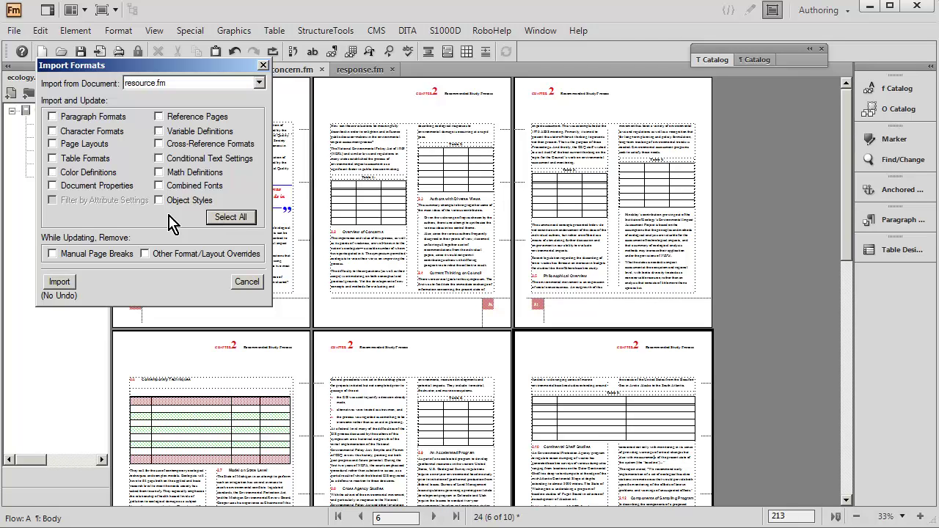
pyautogui.click(81, 160)
pyautogui.moveTo(171, 70); pyautogui.dragTo(235, 68)
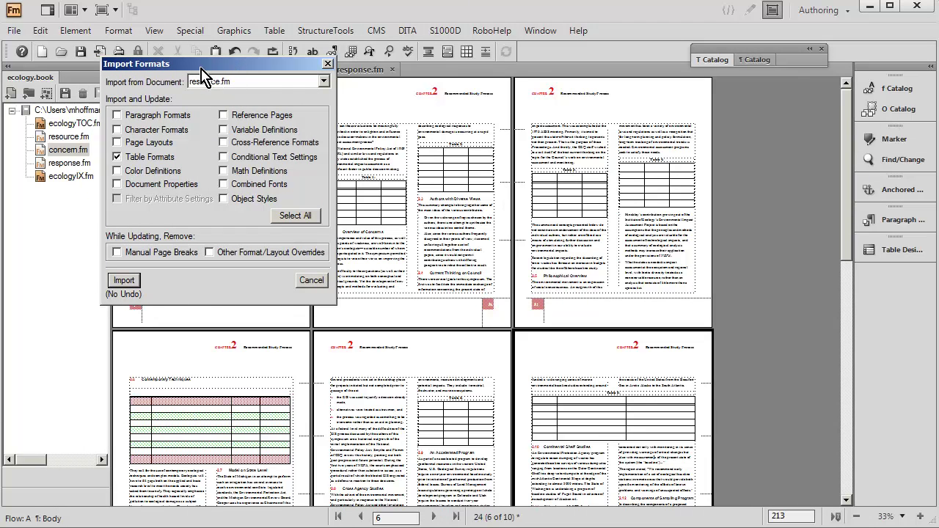
pyautogui.moveTo(176, 74); pyautogui.dragTo(111, 88)
pyautogui.click(60, 295)
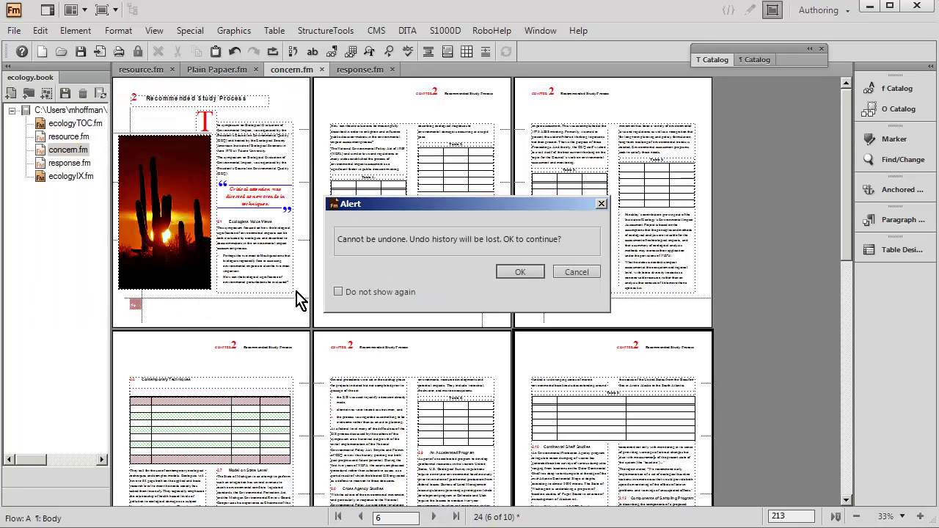
pyautogui.click(507, 275)
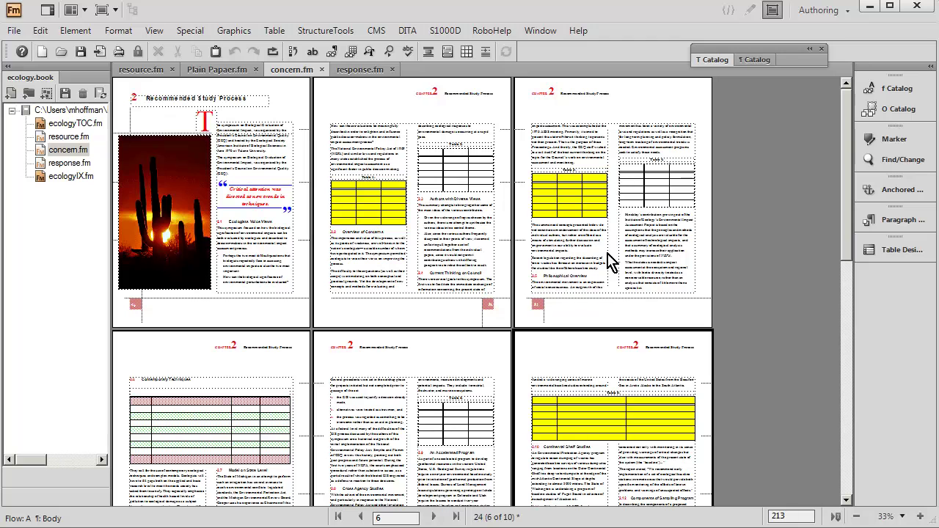
# - Apply the catalog formats Activities, Format A and Format B in turn to the table above Authors with Diverse Views on page 2
pyautogui.click(713, 60)
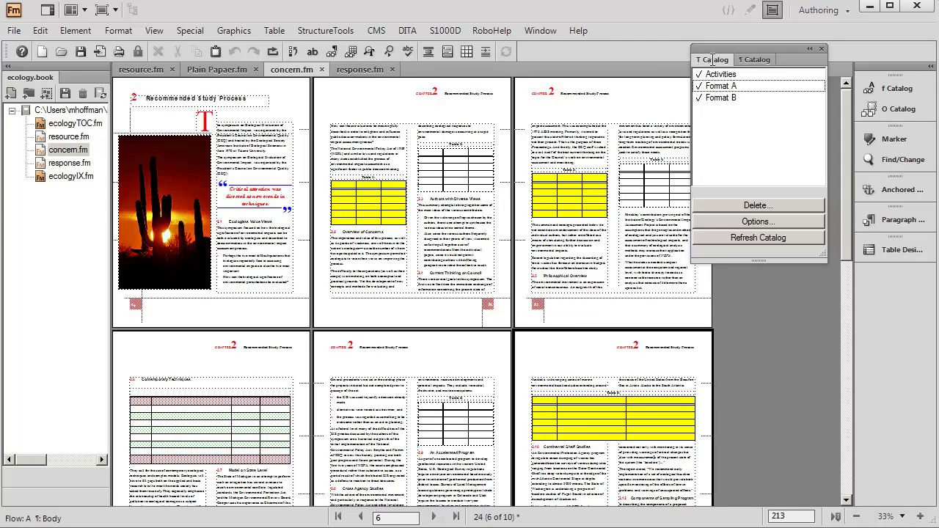
pyautogui.click(484, 182)
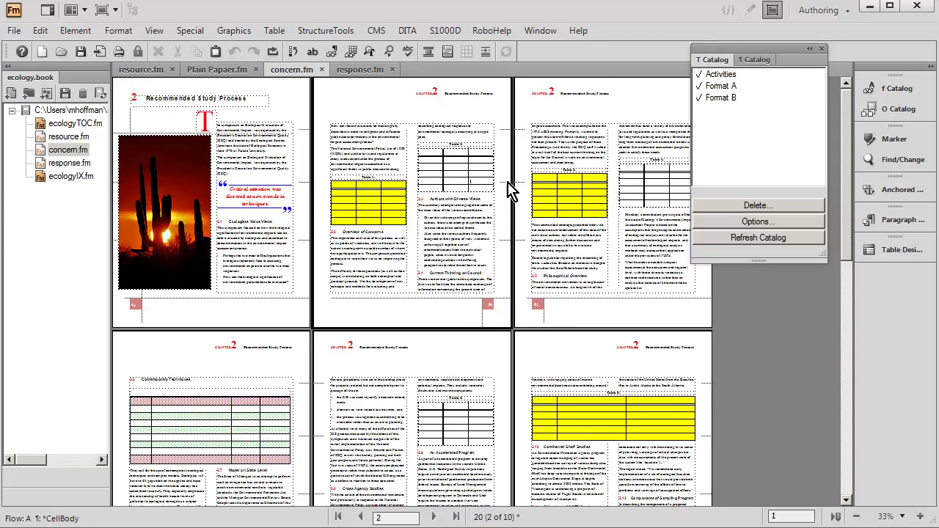
pyautogui.click(720, 76)
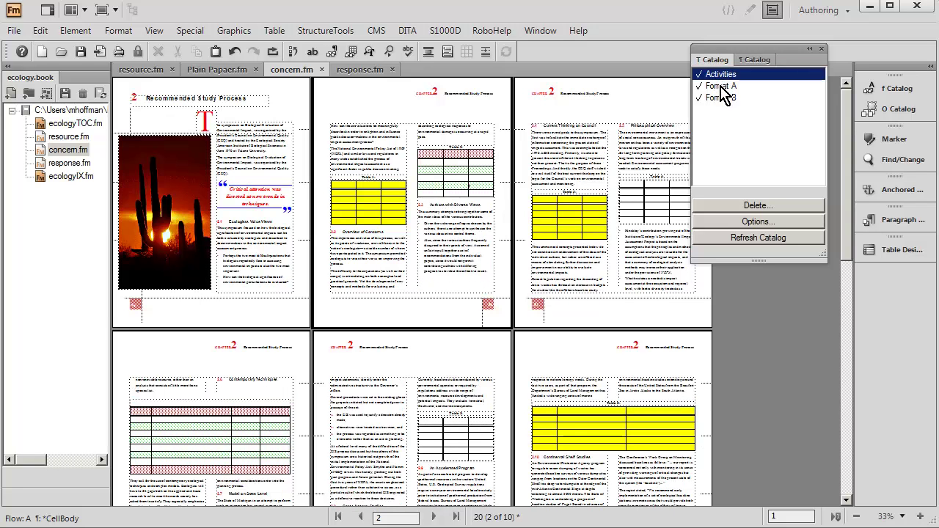
pyautogui.click(721, 87)
pyautogui.click(722, 98)
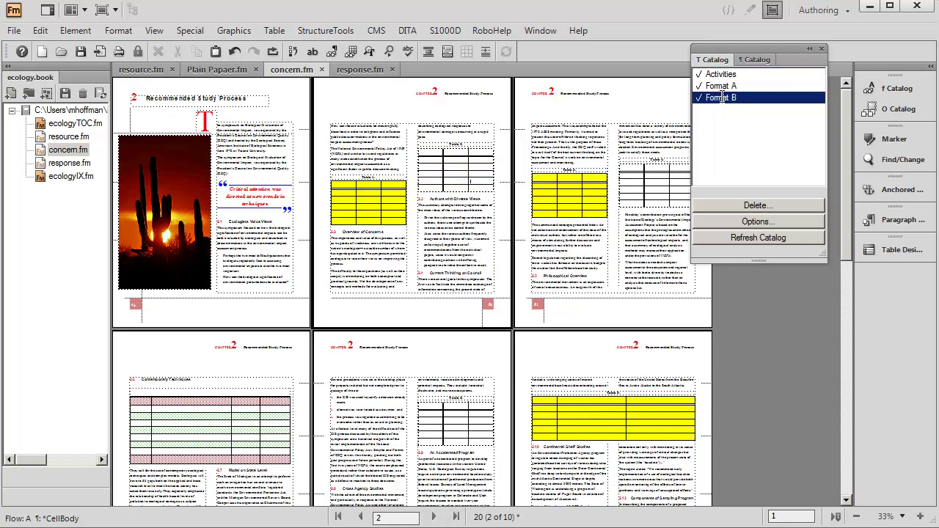